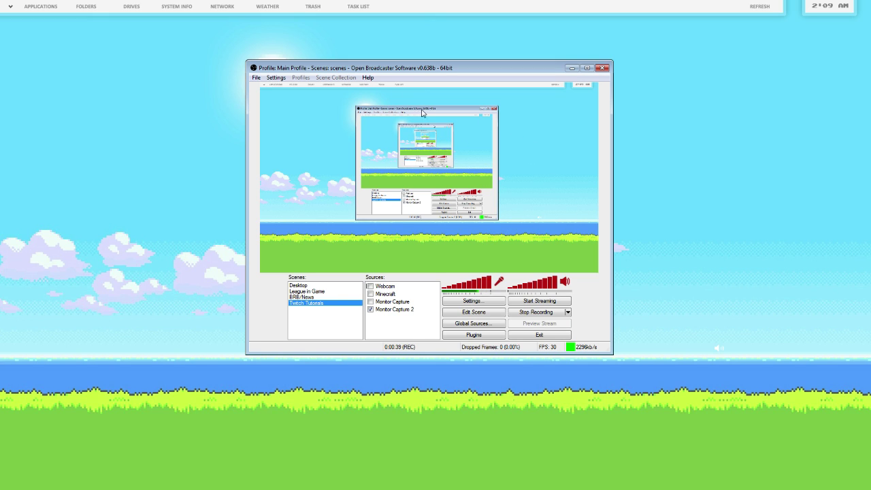
Open OBS Settings and show Broadcast Settings with Live Stream, Twitch and US West: Los Angeles
{"action": "left_click", "coordinate": [276, 79]}
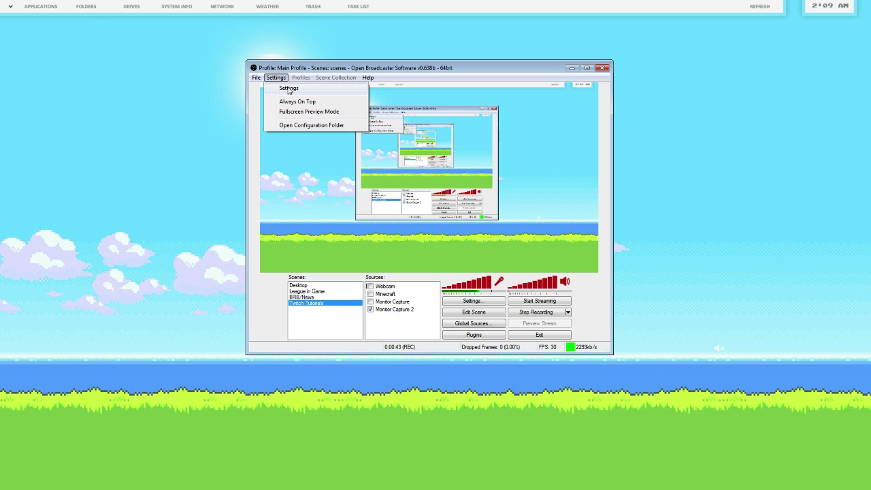
{"action": "left_click", "coordinate": [289, 90]}
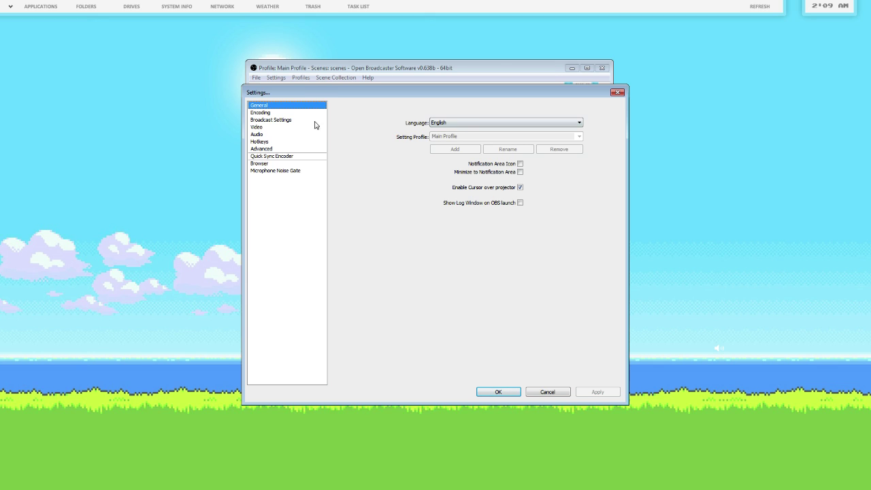
{"action": "left_click", "coordinate": [302, 113]}
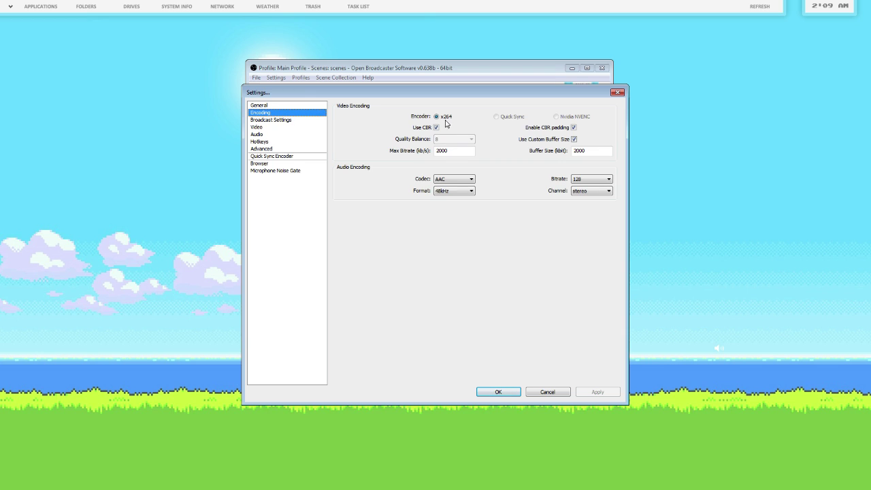
{"action": "left_click", "coordinate": [279, 121]}
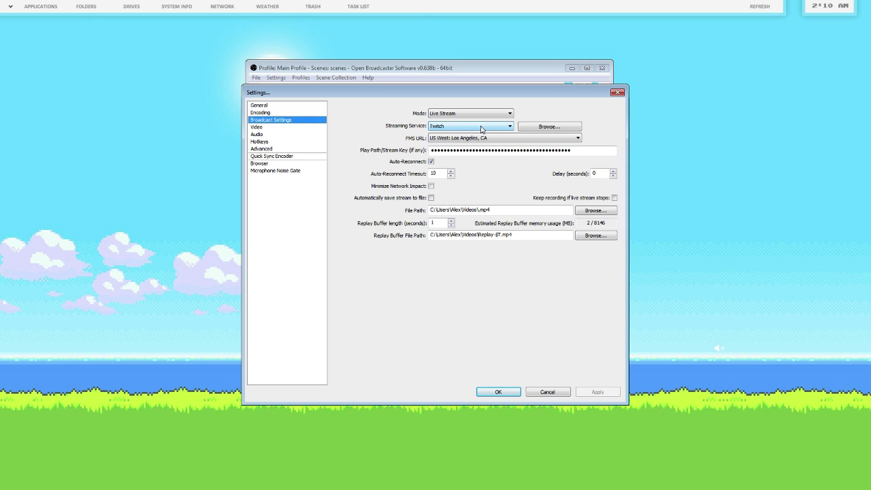
Keep Twitch as the streaming service and US West: Los Angeles, CA as the server
{"action": "left_click", "coordinate": [480, 113]}
{"action": "left_click", "coordinate": [454, 236]}
{"action": "left_click", "coordinate": [437, 129]}
{"action": "left_click", "coordinate": [438, 129]}
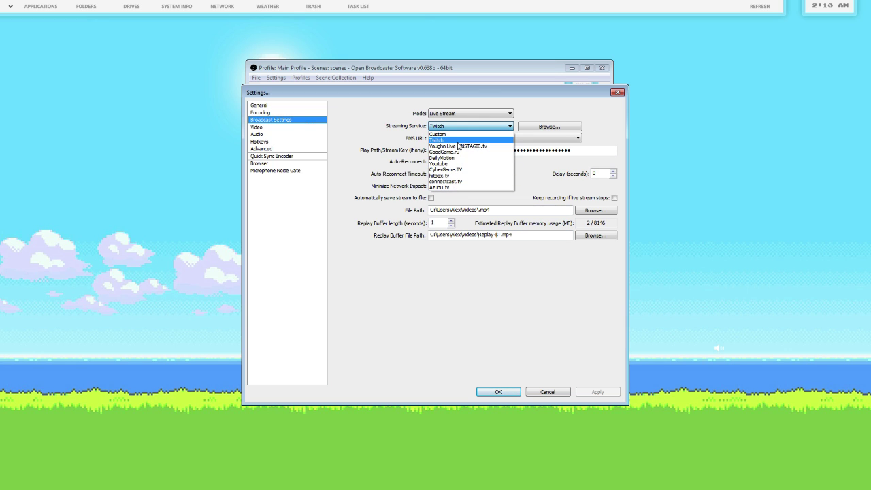
{"action": "left_click", "coordinate": [455, 140]}
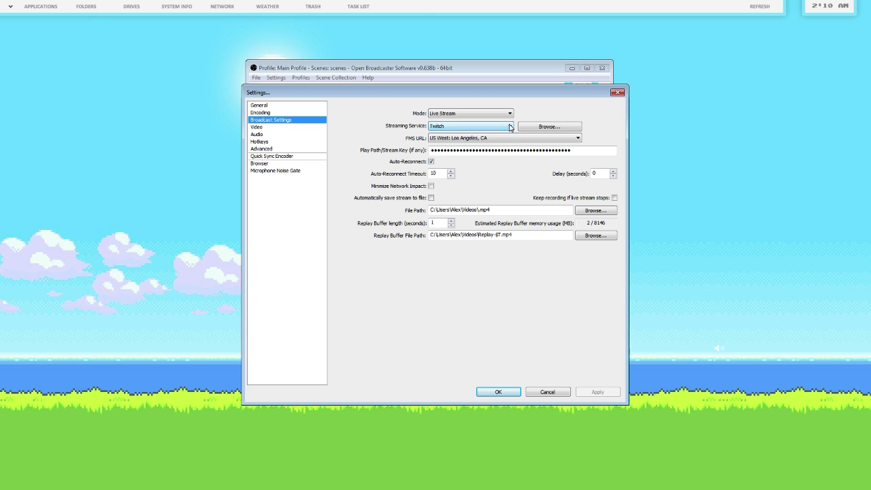
{"action": "left_click", "coordinate": [468, 139]}
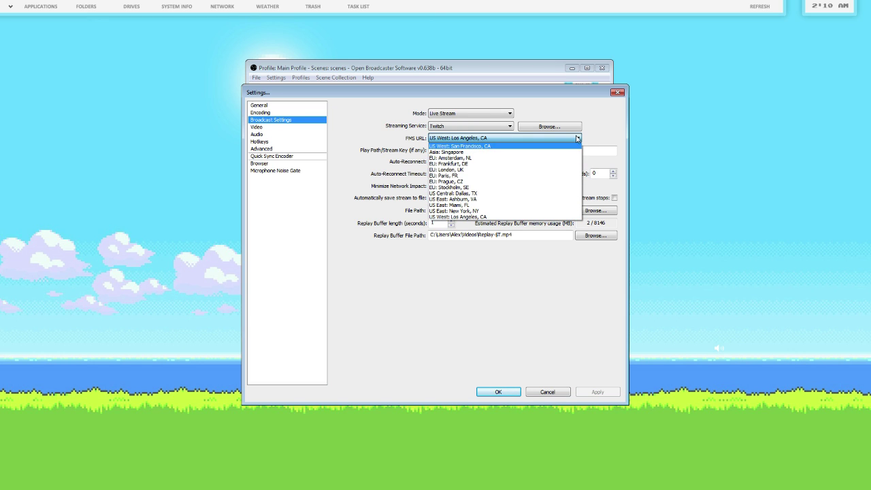
{"action": "left_click", "coordinate": [468, 138]}
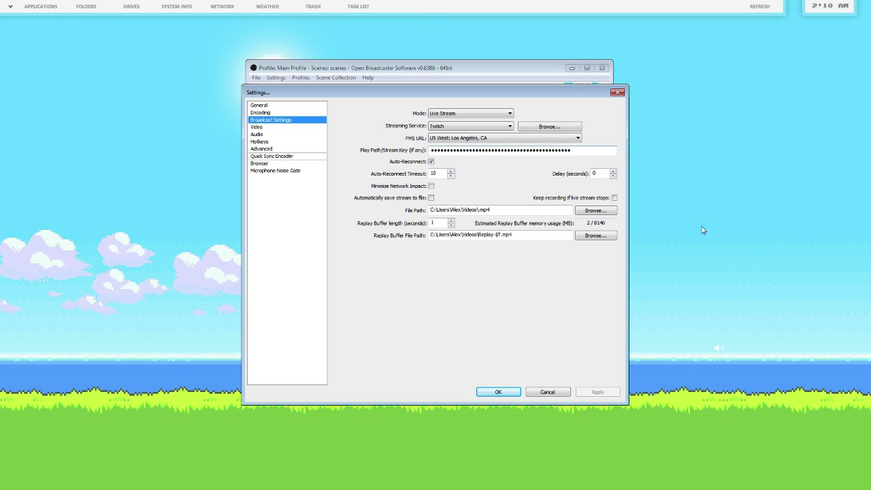
{"action": "left_click", "coordinate": [550, 392]}
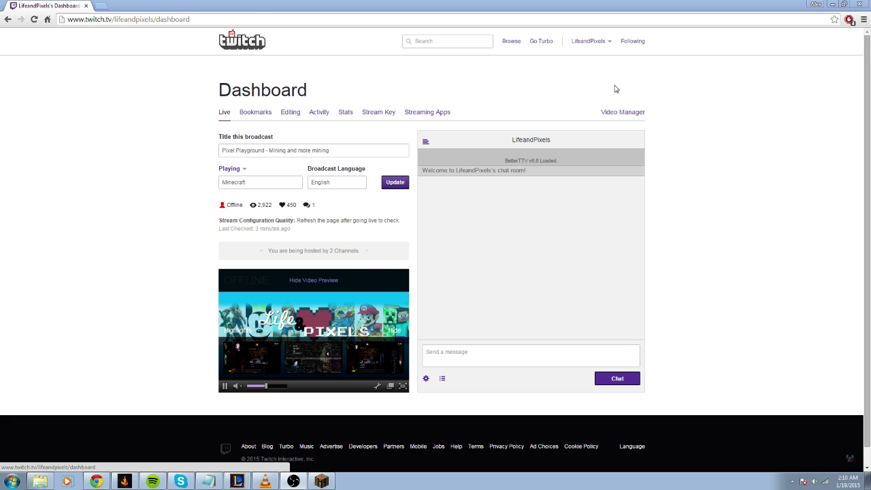
{"action": "left_click", "coordinate": [604, 45]}
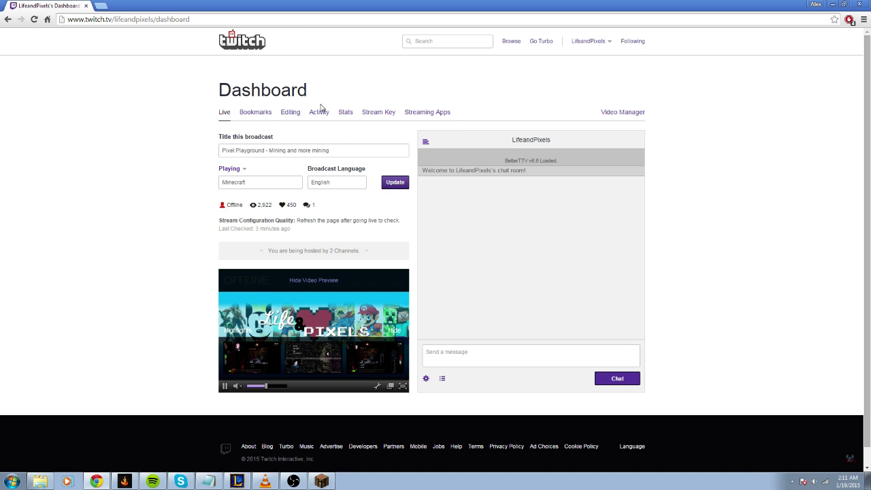
{"action": "left_click", "coordinate": [373, 113]}
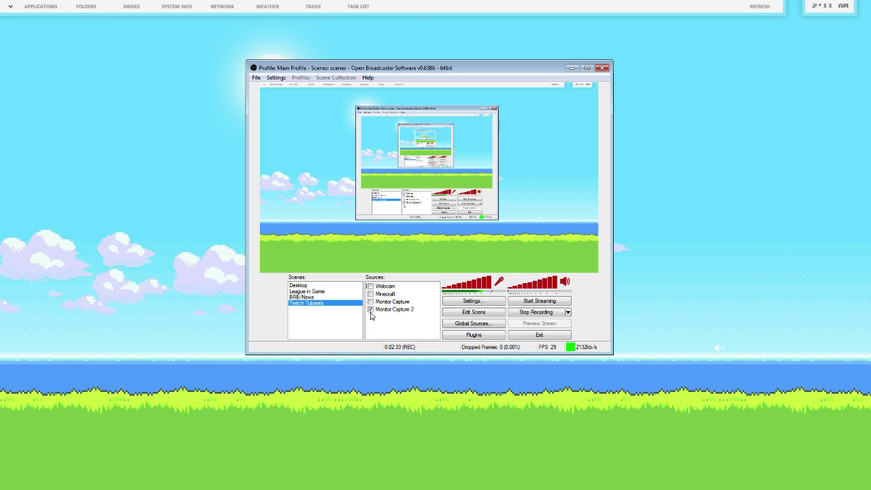
Reopen Broadcast Settings and put a hyphen between Replay and $T in the replay buffer path
{"action": "left_click", "coordinate": [275, 77]}
{"action": "left_click", "coordinate": [288, 88]}
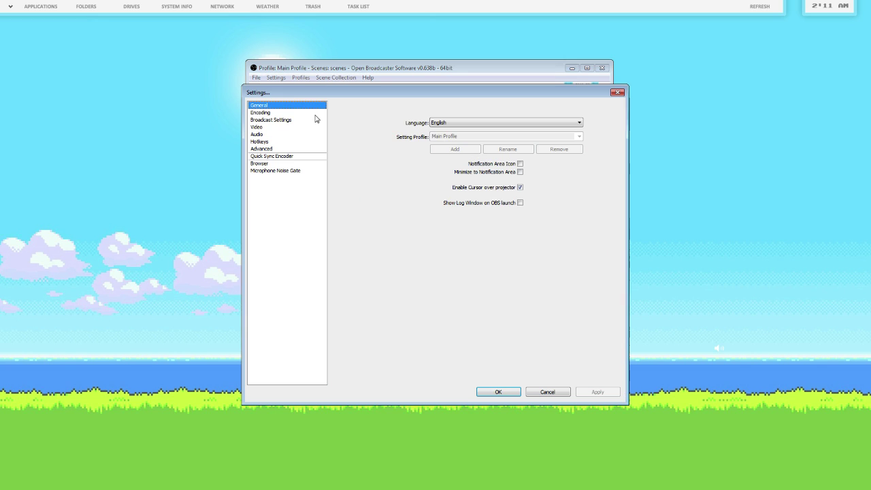
{"action": "left_click", "coordinate": [291, 122]}
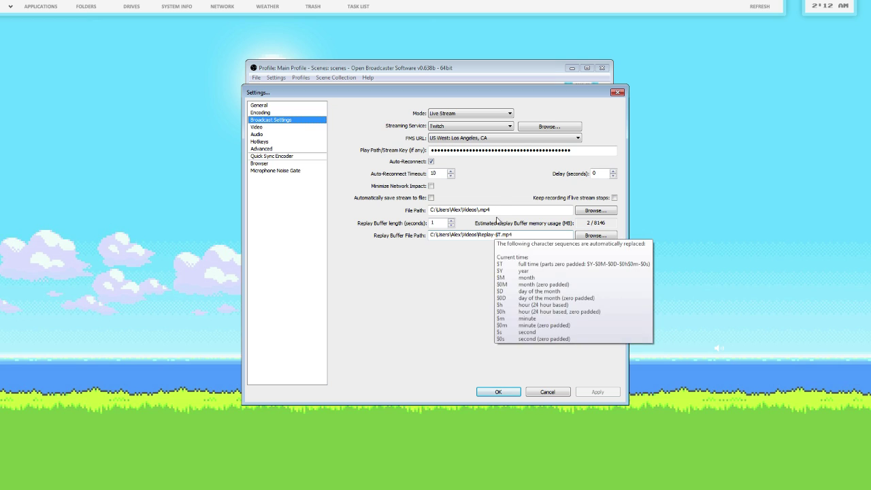
{"action": "left_click", "coordinate": [496, 235]}
{"action": "type", "text": "-"}
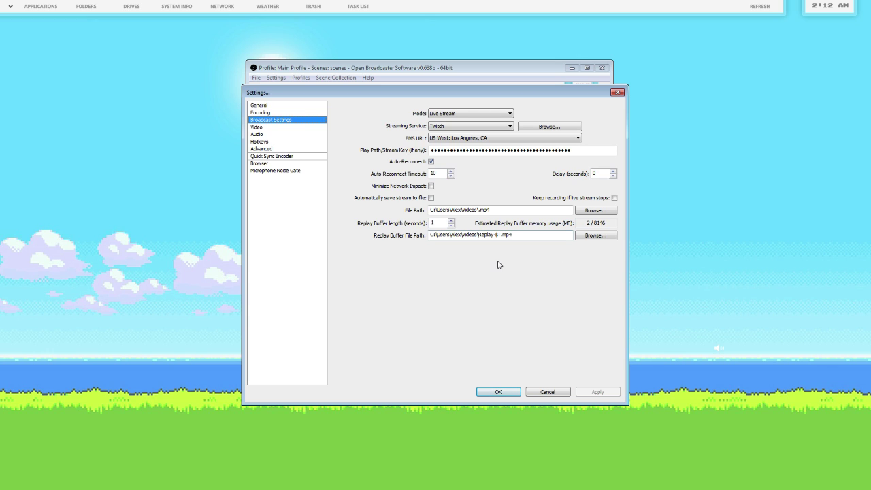
Review the 1920x1080 base, 1280x720 output and 30 FPS video settings, then show Audio
{"action": "left_click", "coordinate": [286, 130]}
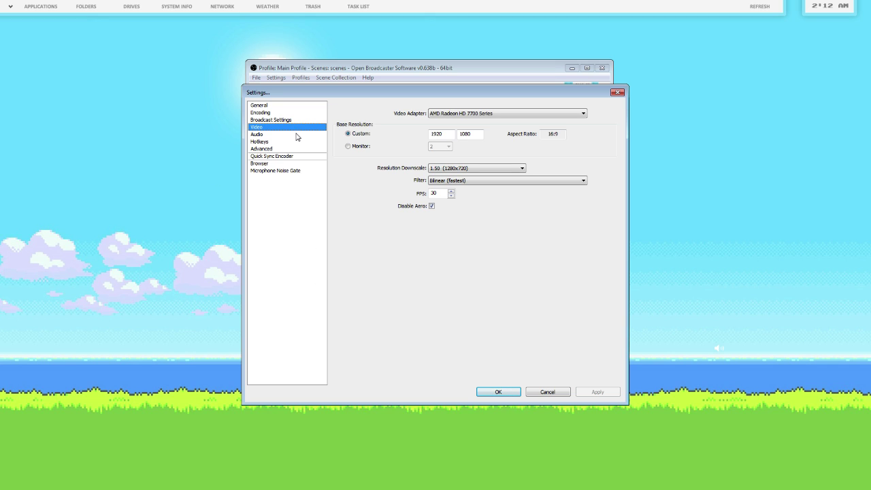
{"action": "left_click", "coordinate": [257, 134]}
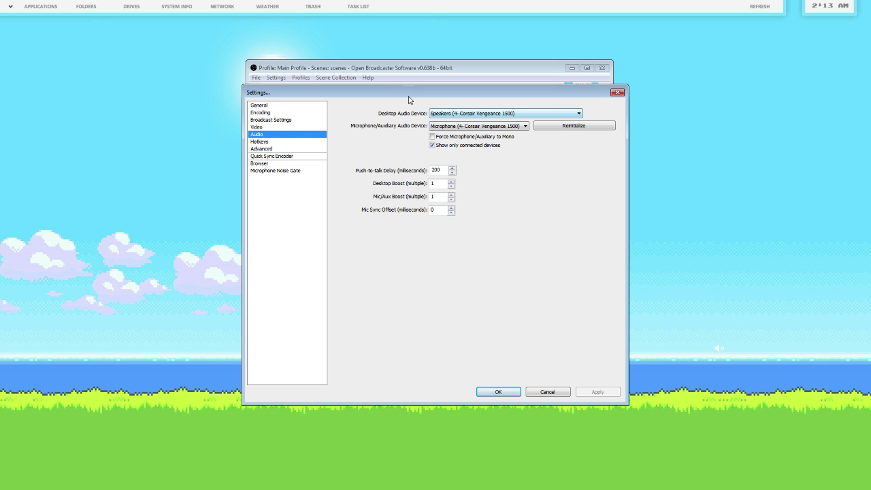
Move the Settings window aside to view the main window, then bring it back
{"action": "left_click_drag", "start_coordinate": [408, 92], "coordinate": [758, 65]}
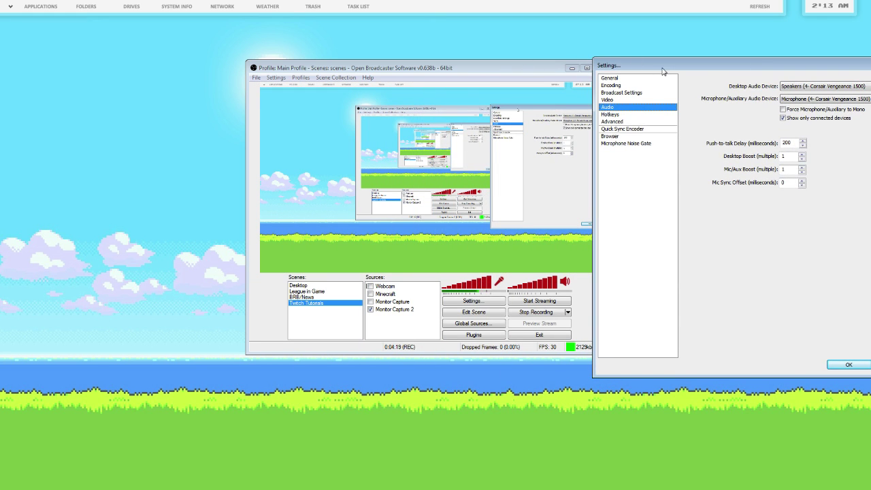
{"action": "left_click_drag", "start_coordinate": [664, 70], "coordinate": [740, 63]}
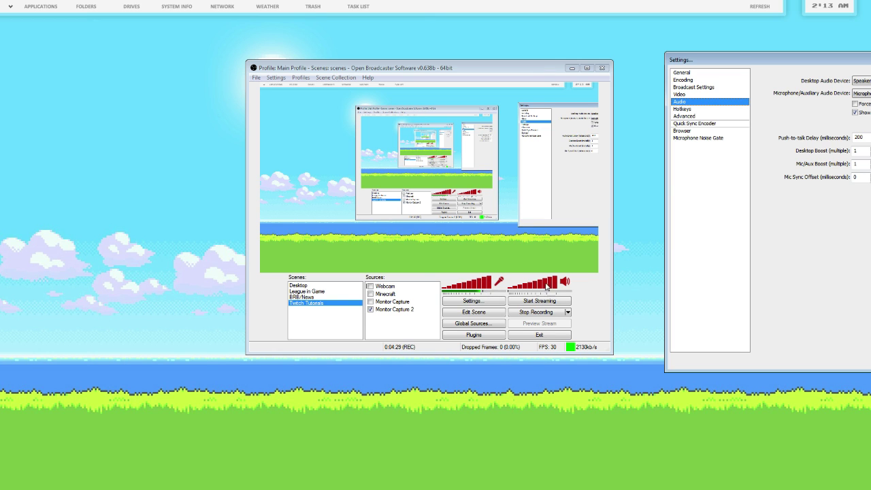
{"action": "left_click_drag", "start_coordinate": [743, 61], "coordinate": [335, 76]}
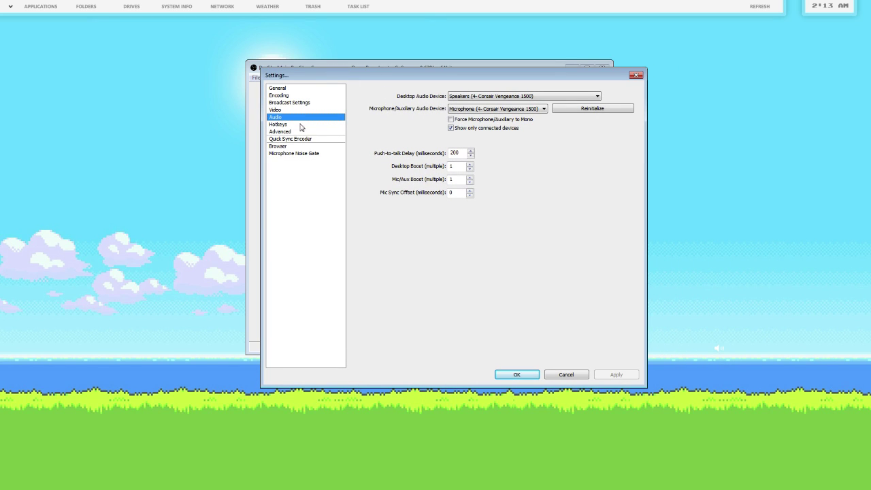
Keep the Corsair Vengeance 1500 speakers as desktop audio device and show the Hotkeys page
{"action": "left_click", "coordinate": [486, 96]}
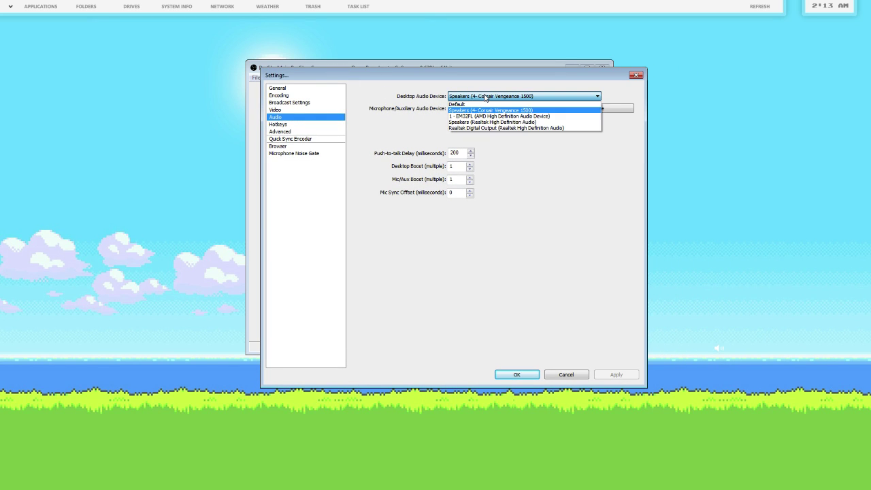
{"action": "left_click", "coordinate": [479, 109]}
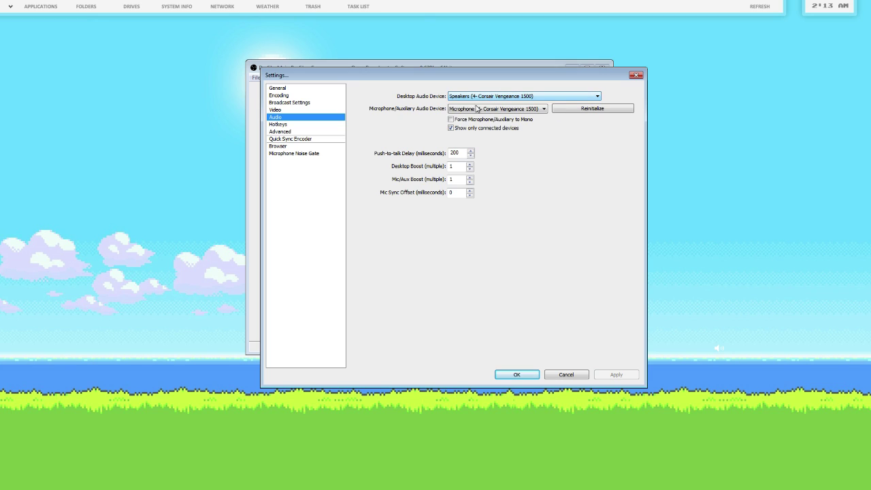
{"action": "key", "text": "Tab"}
{"action": "key", "text": "shift+Tab"}
{"action": "left_click", "coordinate": [314, 126]}
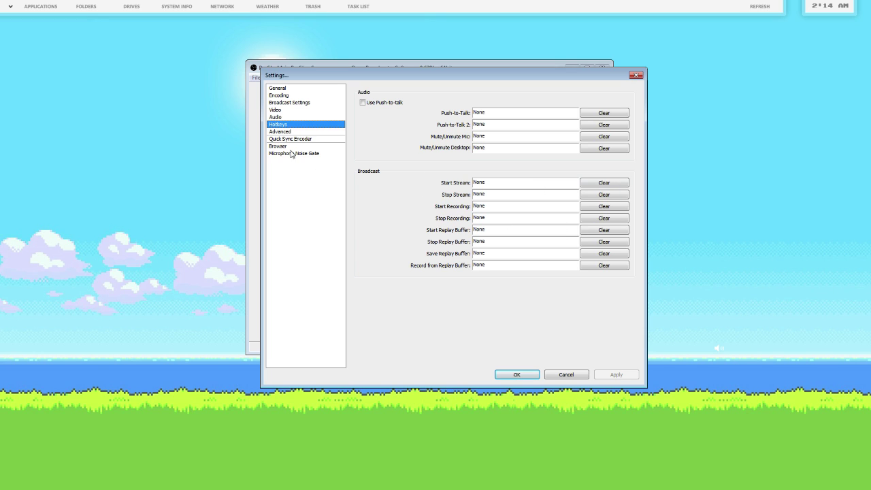
Look through Advanced, Microphone Noise Gate and Quick Sync Encoder pages, then close Settings with OK
{"action": "left_click", "coordinate": [305, 133]}
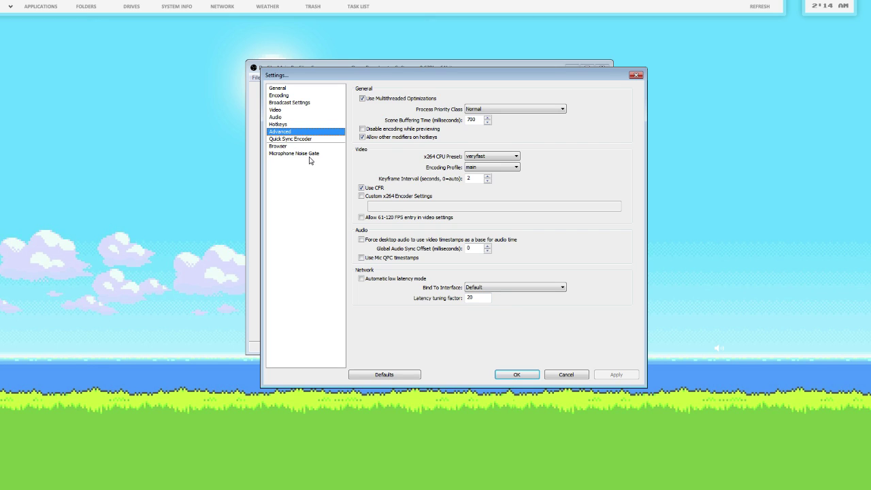
{"action": "left_click", "coordinate": [307, 154]}
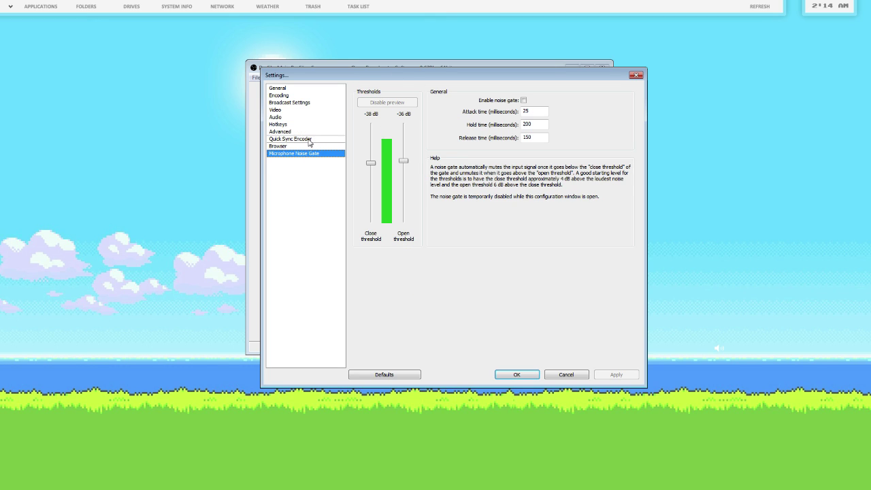
{"action": "left_click", "coordinate": [308, 140]}
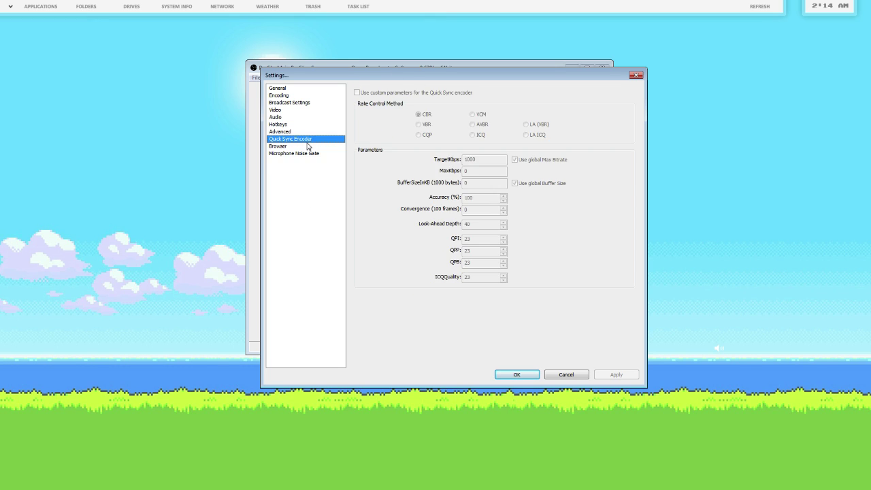
{"action": "left_click", "coordinate": [515, 373]}
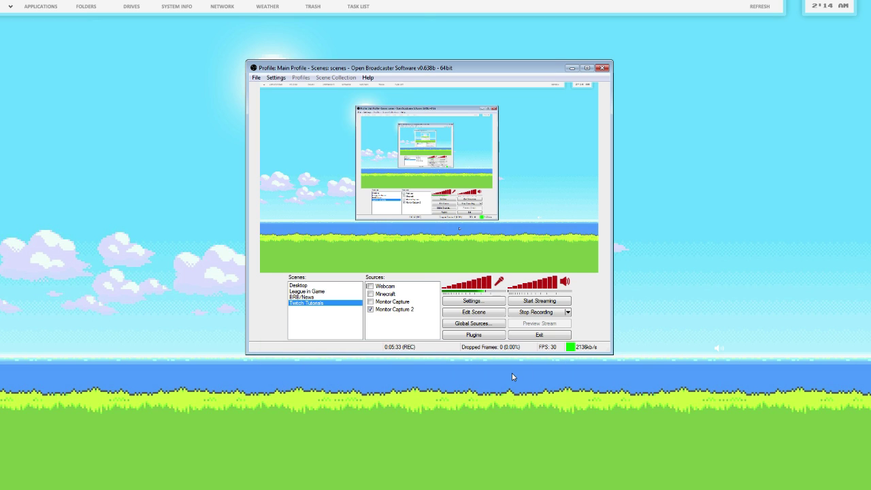
Start adding a new scene, then cancel it
{"action": "right_click", "coordinate": [326, 322]}
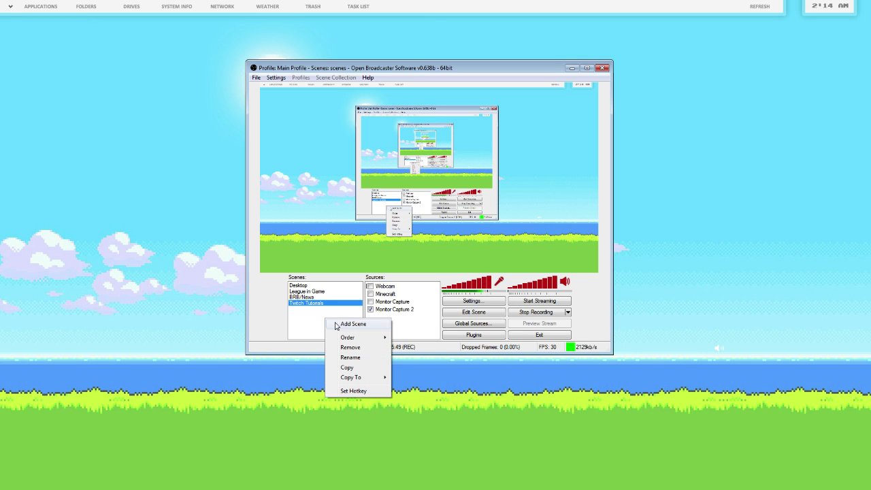
{"action": "left_click", "coordinate": [337, 326]}
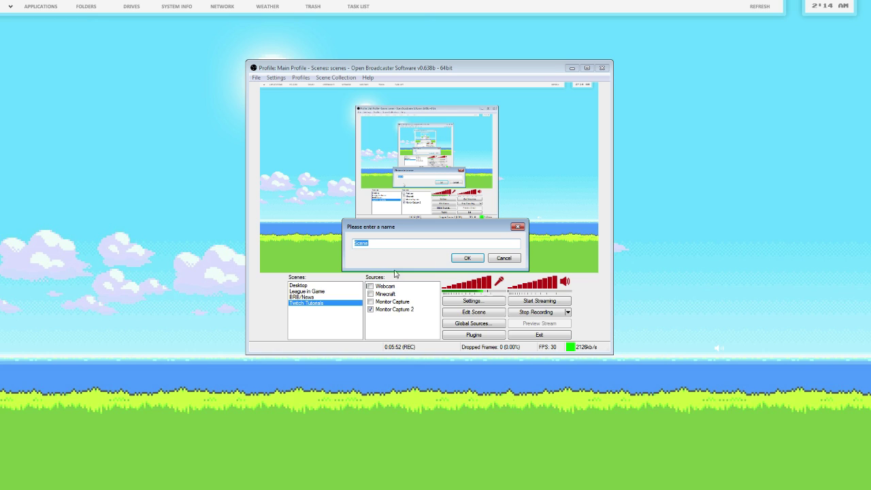
{"action": "left_click", "coordinate": [502, 258]}
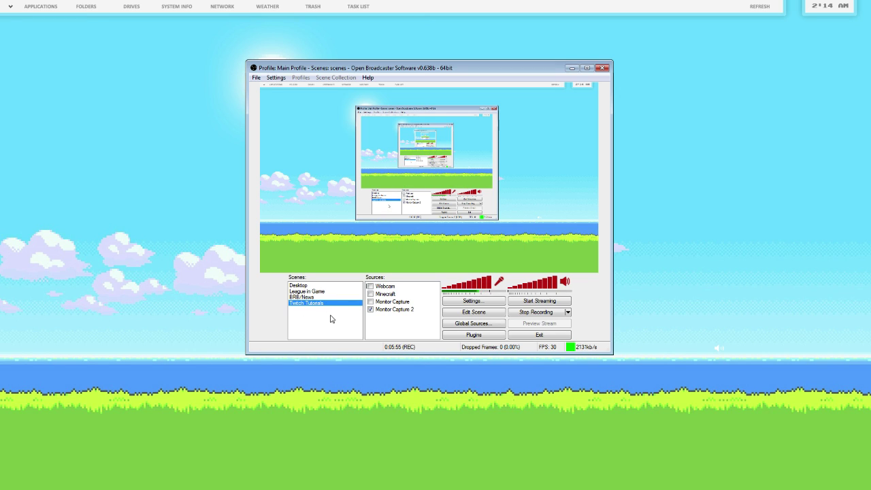
Remove the Webcam and Minecraft sources from the Twitch Tutorials scene
{"action": "right_click", "coordinate": [386, 288]}
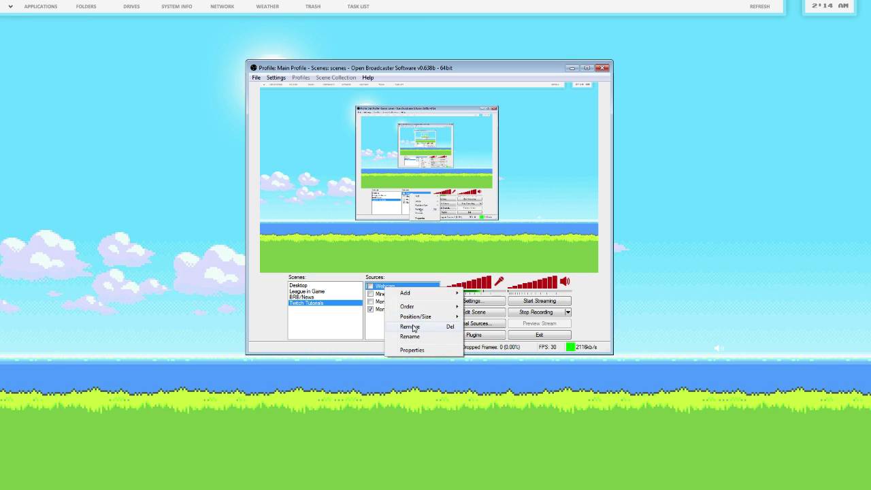
{"action": "left_click", "coordinate": [441, 331]}
{"action": "left_click", "coordinate": [432, 282]}
{"action": "right_click", "coordinate": [392, 287]}
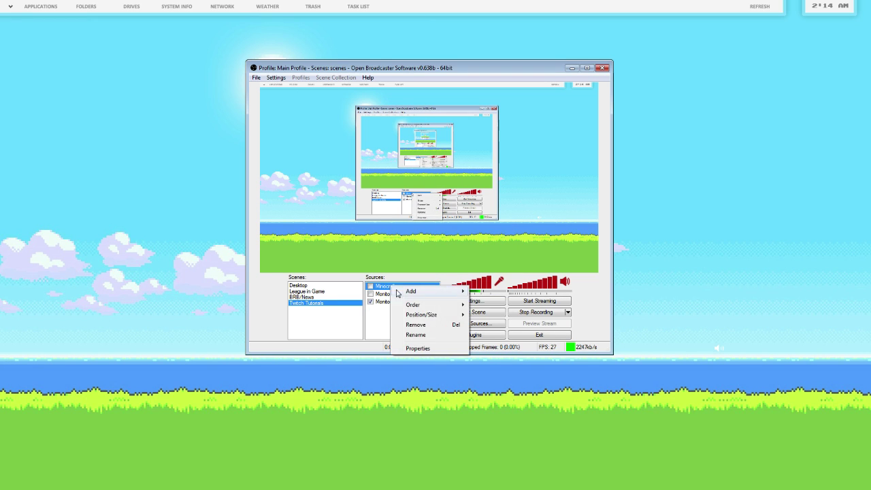
{"action": "left_click", "coordinate": [417, 326]}
{"action": "left_click", "coordinate": [461, 279]}
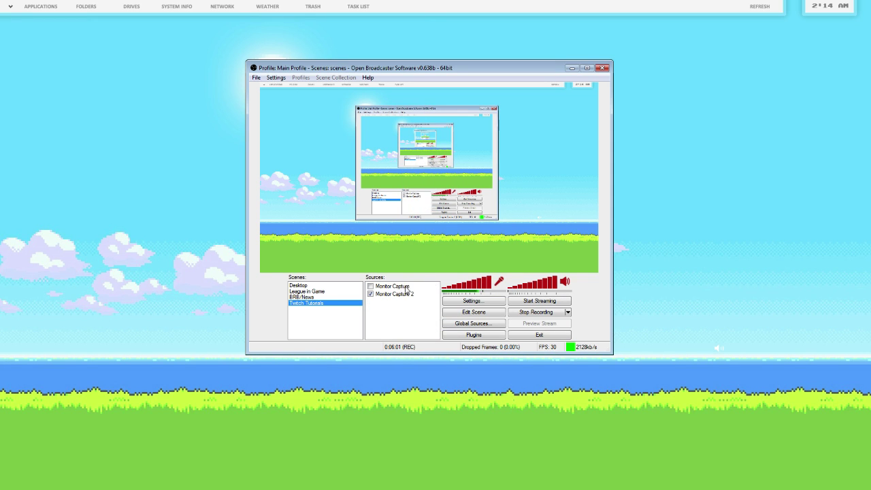
{"action": "right_click", "coordinate": [404, 286]}
{"action": "left_click", "coordinate": [391, 330]}
Begin adding a Game Capture source from the Sources context menu
{"action": "right_click", "coordinate": [390, 306]}
{"action": "mouse_move", "coordinate": [396, 311]}
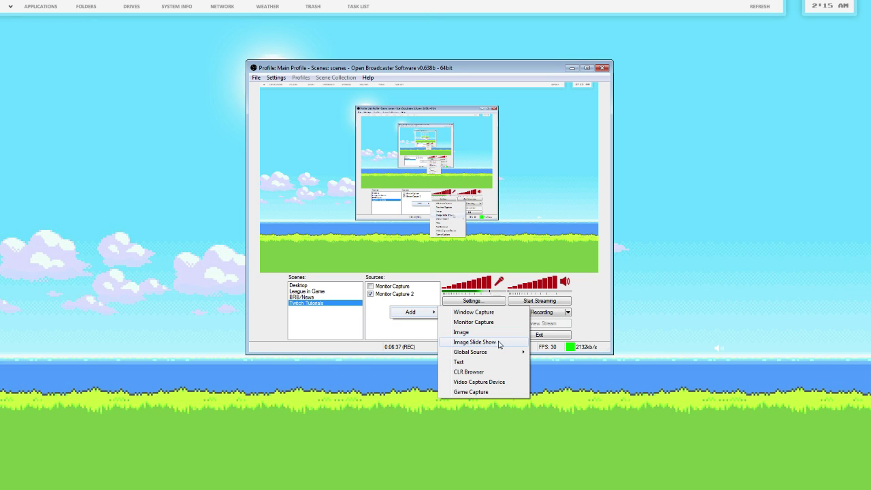
{"action": "mouse_move", "coordinate": [493, 354]}
Add a Game Capture source named 'Minecraft' that captures [javaw]: Minecraft 1.8
{"action": "left_click", "coordinate": [470, 393]}
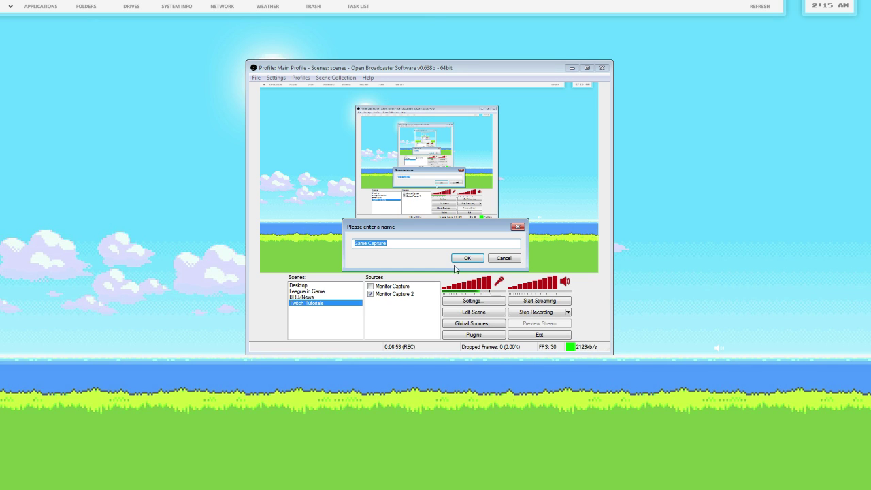
{"action": "left_click", "coordinate": [418, 243]}
{"action": "type", "text": "Minecraf"}
{"action": "key", "text": "Return"}
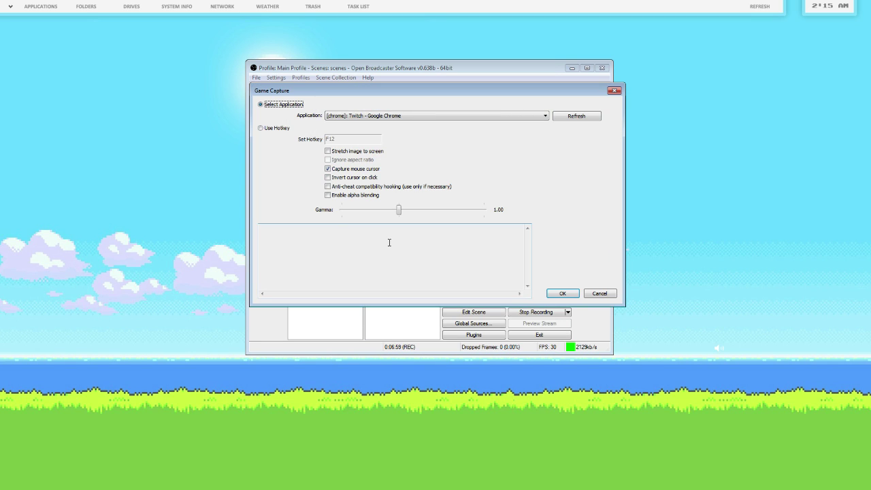
{"action": "left_click", "coordinate": [393, 117]}
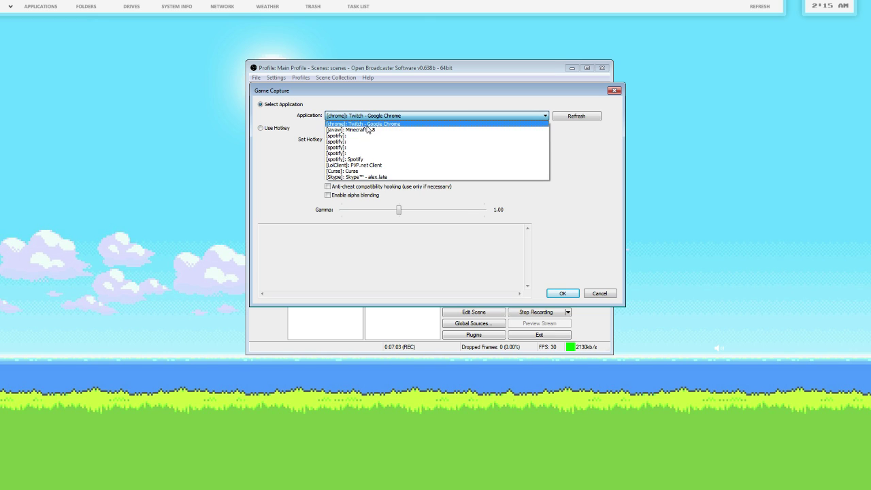
{"action": "left_click", "coordinate": [362, 131]}
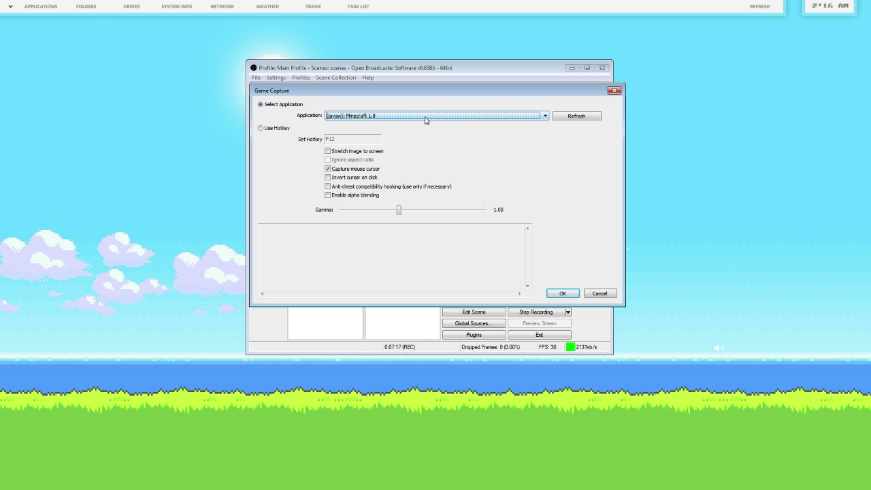
{"action": "left_click", "coordinate": [574, 294]}
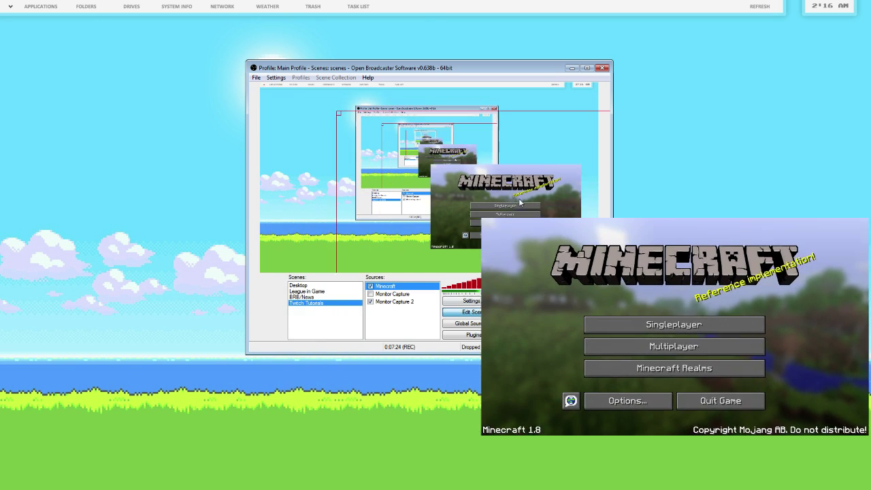
Place the Minecraft window at the top-right and the OBS window on the left
{"action": "left_click_drag", "start_coordinate": [278, 116], "coordinate": [574, 237]}
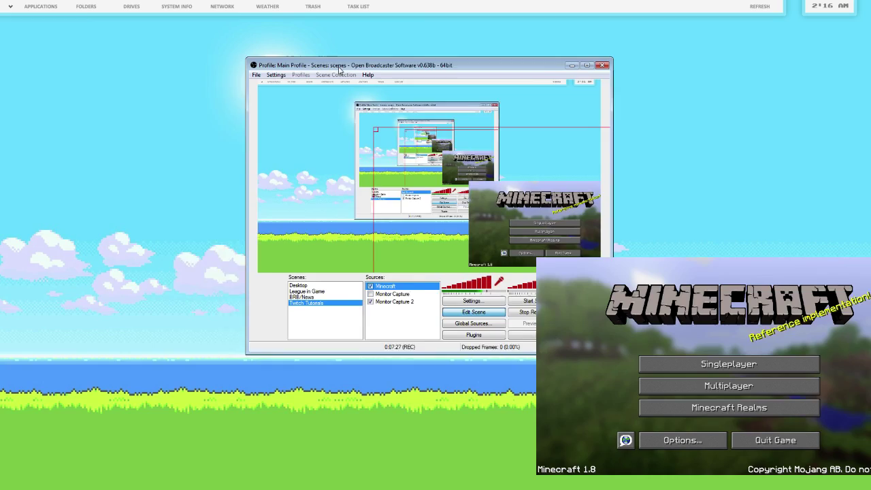
{"action": "left_click_drag", "start_coordinate": [320, 62], "coordinate": [117, 73]}
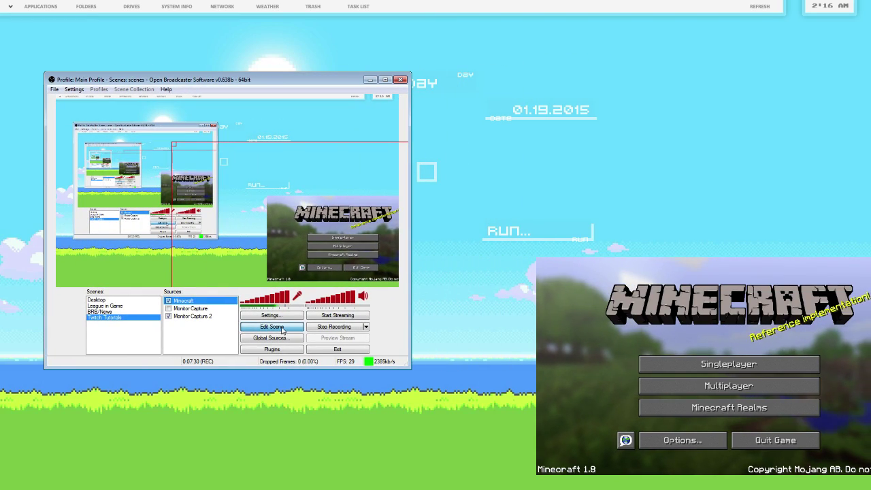
{"action": "left_click_drag", "start_coordinate": [642, 339], "coordinate": [566, 105]}
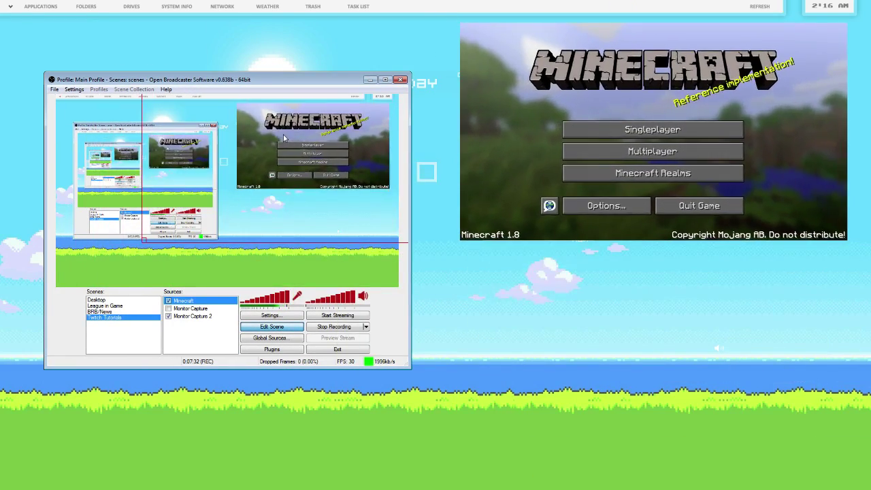
Turn scene editing off, drag in the preview, then turn scene editing back on
{"action": "left_click", "coordinate": [272, 327]}
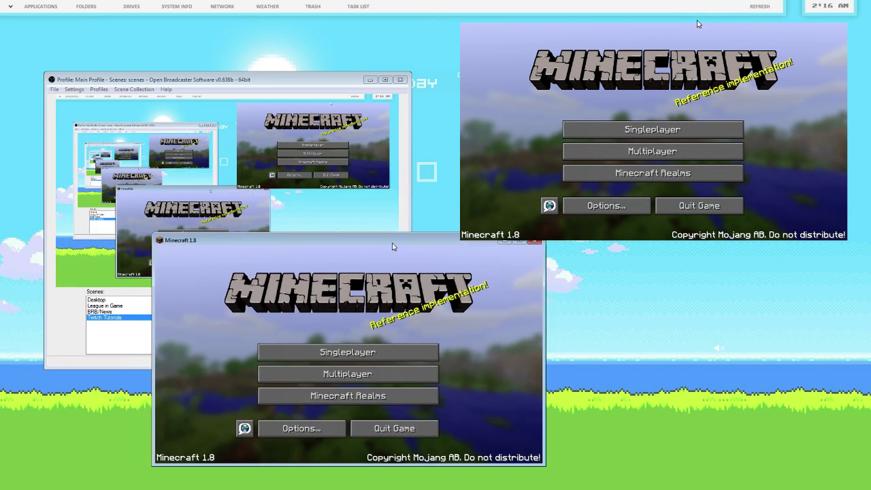
{"action": "left_click_drag", "start_coordinate": [392, 247], "coordinate": [364, 254]}
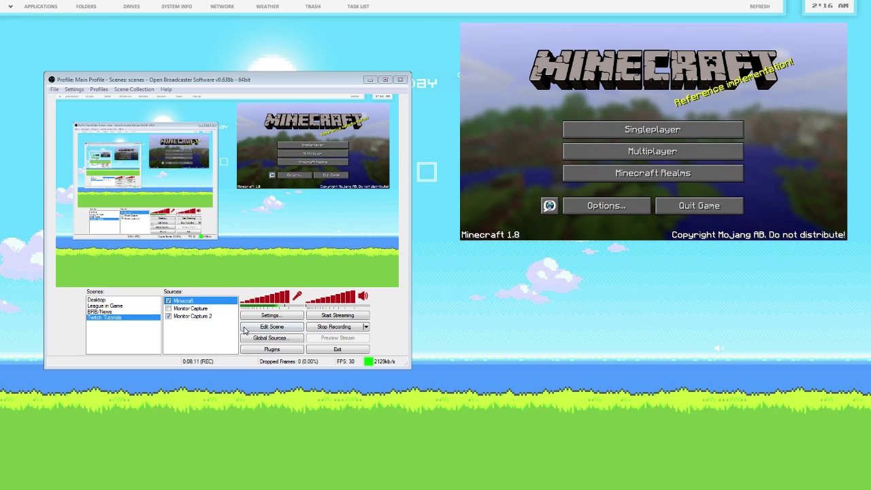
{"action": "left_click", "coordinate": [272, 326]}
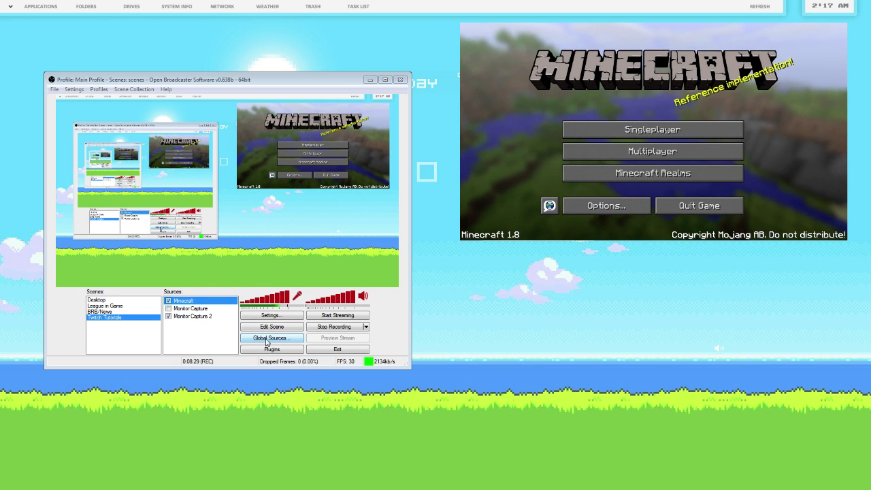
{"action": "left_click", "coordinate": [265, 339]}
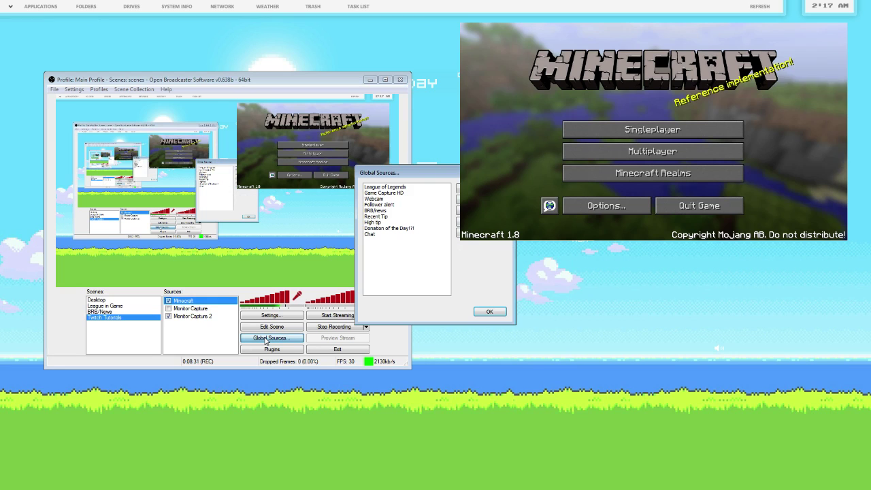
{"action": "left_click_drag", "start_coordinate": [407, 187], "coordinate": [277, 230]}
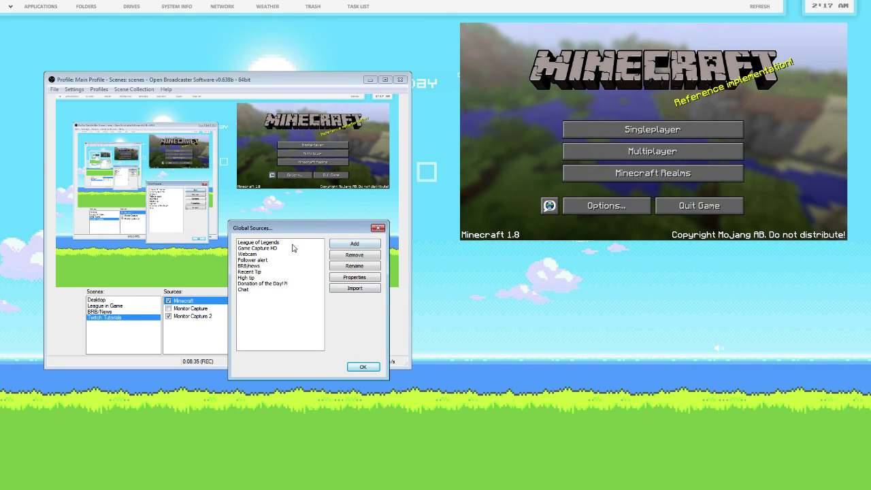
{"action": "left_click", "coordinate": [349, 243]}
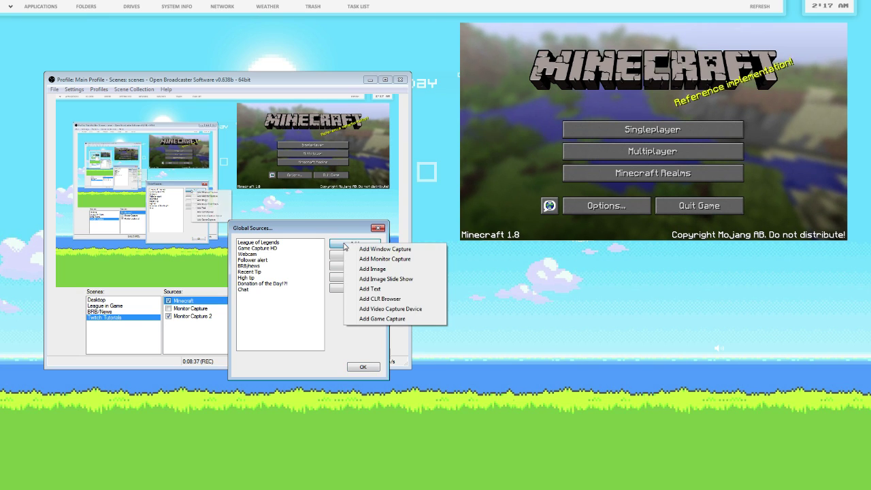
{"action": "left_click", "coordinate": [401, 310]}
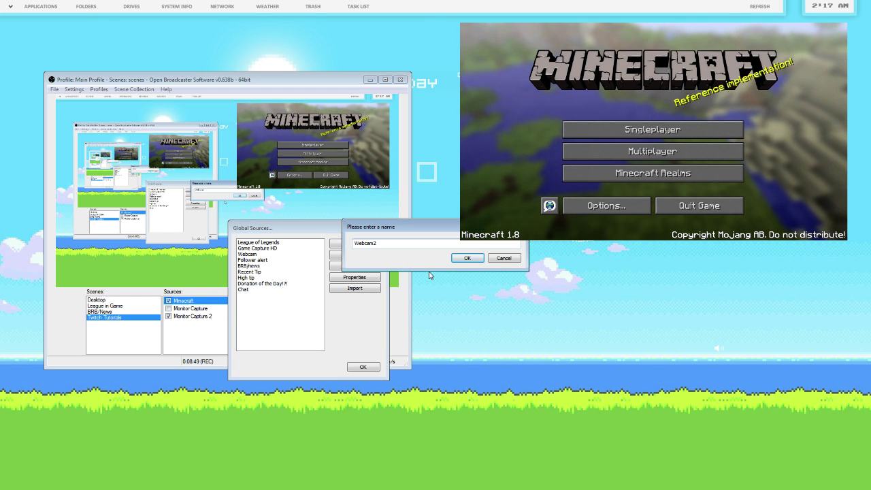
{"action": "key", "text": "Return"}
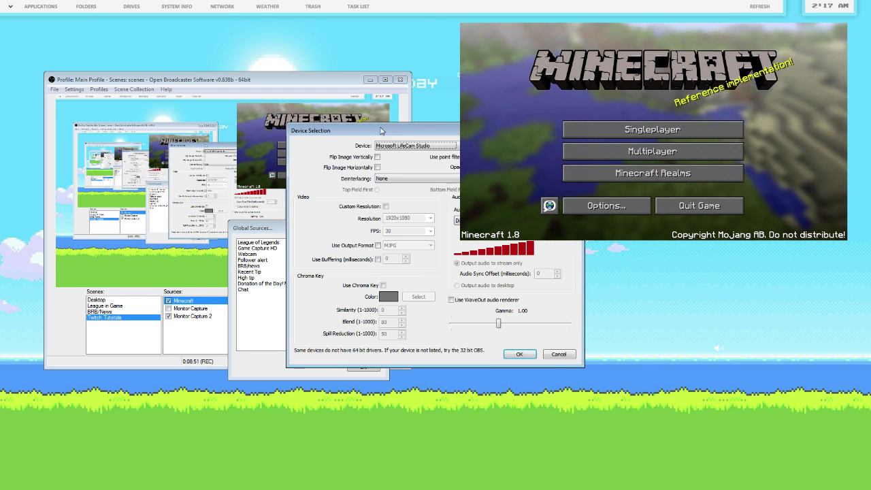
{"action": "left_click_drag", "start_coordinate": [381, 131], "coordinate": [199, 228]}
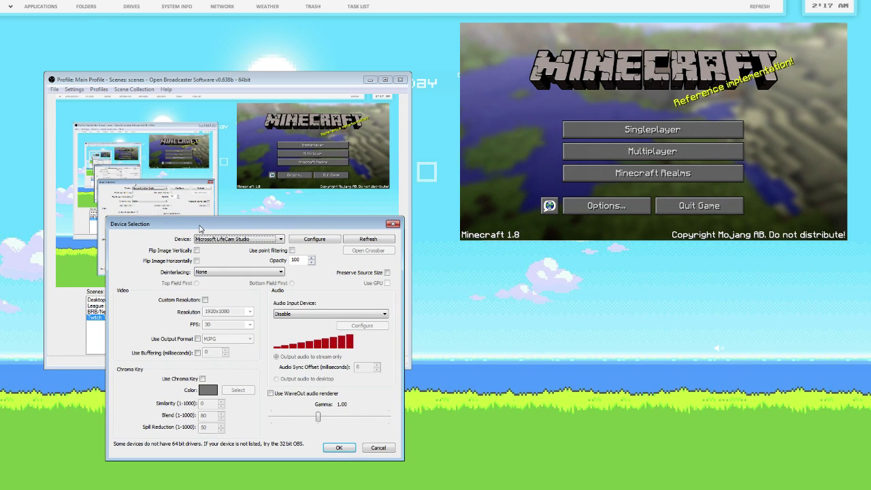
{"action": "left_click", "coordinate": [243, 240]}
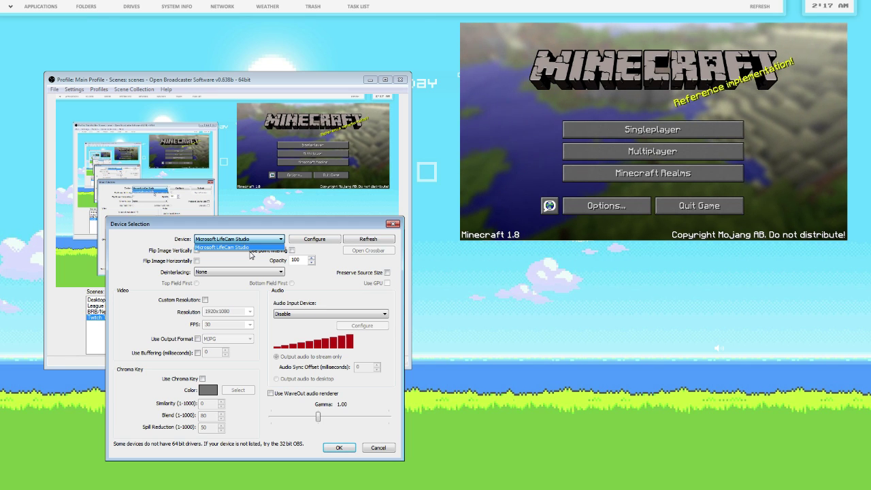
{"action": "left_click", "coordinate": [253, 247]}
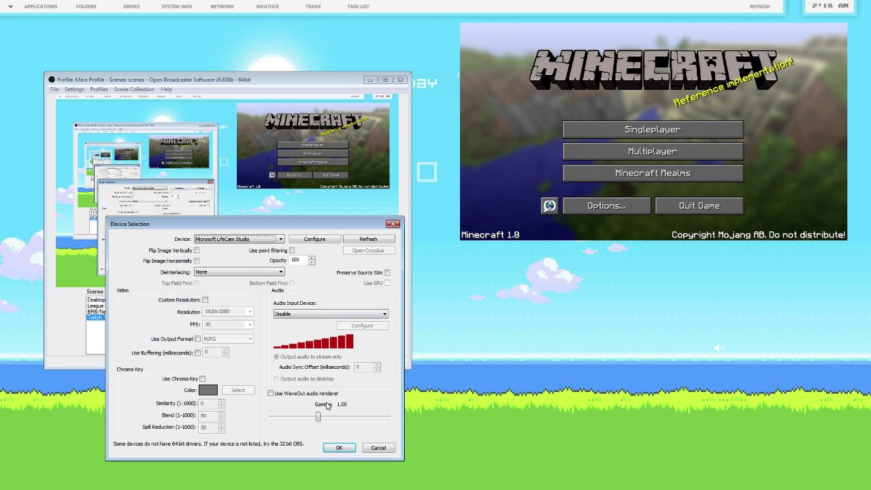
{"action": "left_click", "coordinate": [337, 448]}
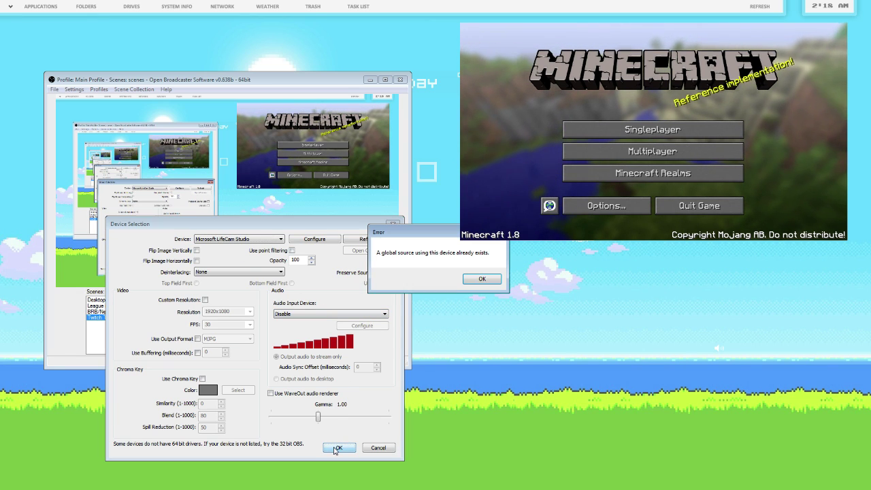
{"action": "left_click", "coordinate": [482, 280]}
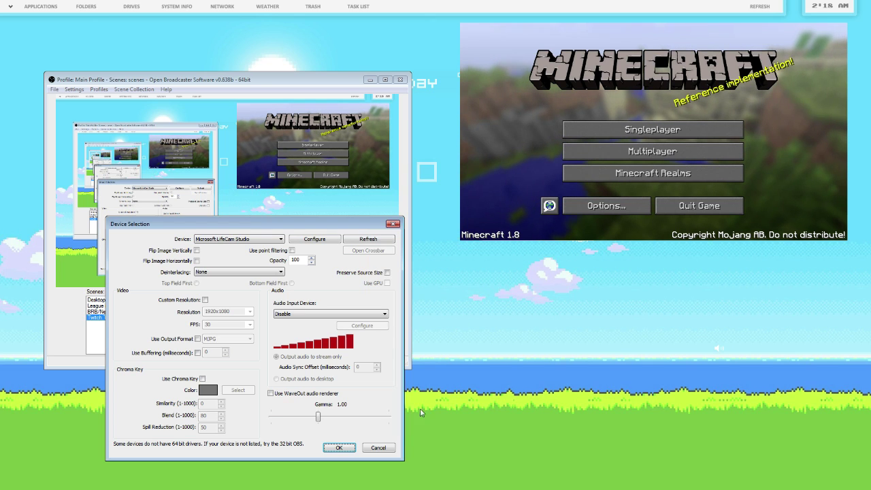
{"action": "left_click", "coordinate": [383, 447]}
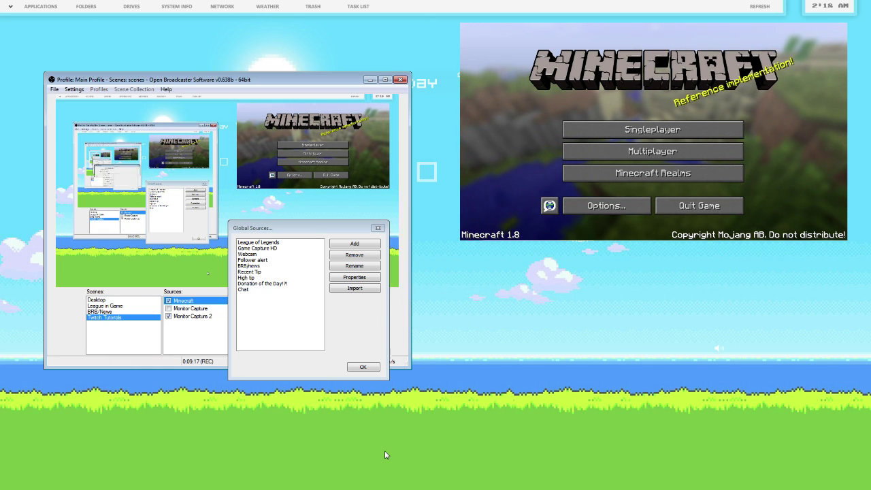
Dismiss the Global Sources list
{"action": "left_click", "coordinate": [361, 369]}
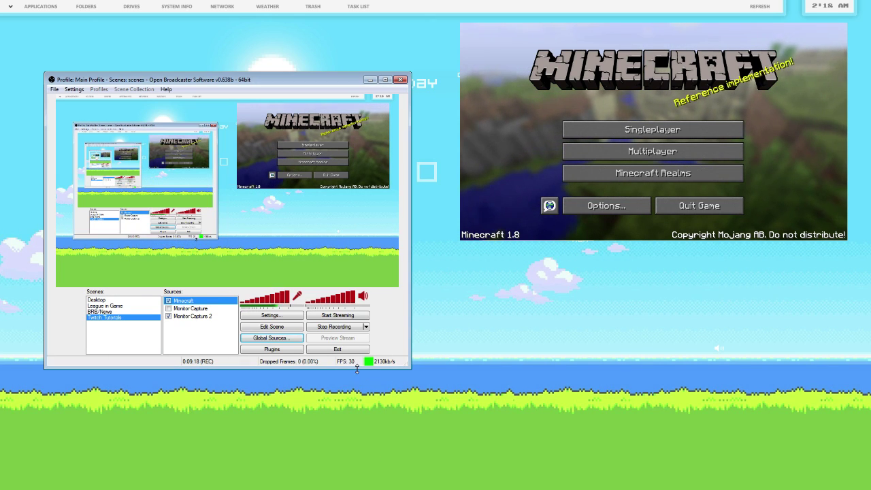
{"action": "left_click", "coordinate": [301, 340]}
{"action": "left_click", "coordinate": [489, 313]}
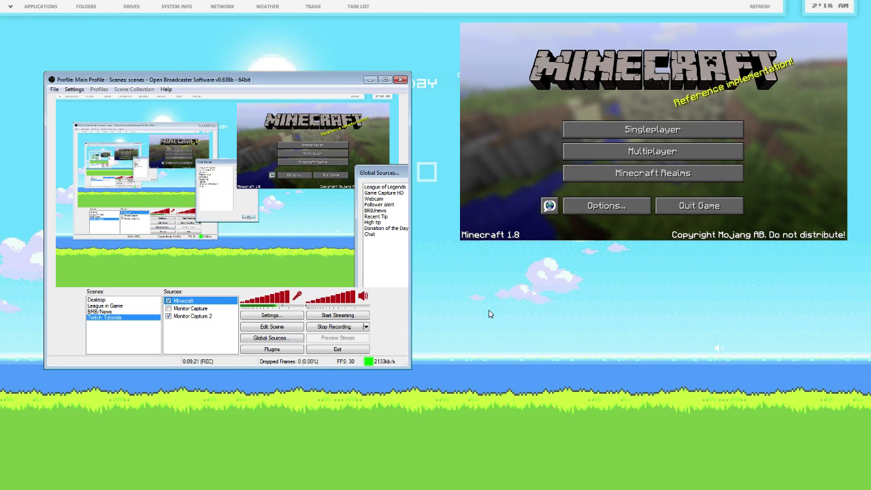
Add the existing Webcam global source to the scene, keeping the name Webcam
{"action": "right_click", "coordinate": [191, 332]}
{"action": "mouse_move", "coordinate": [211, 336]}
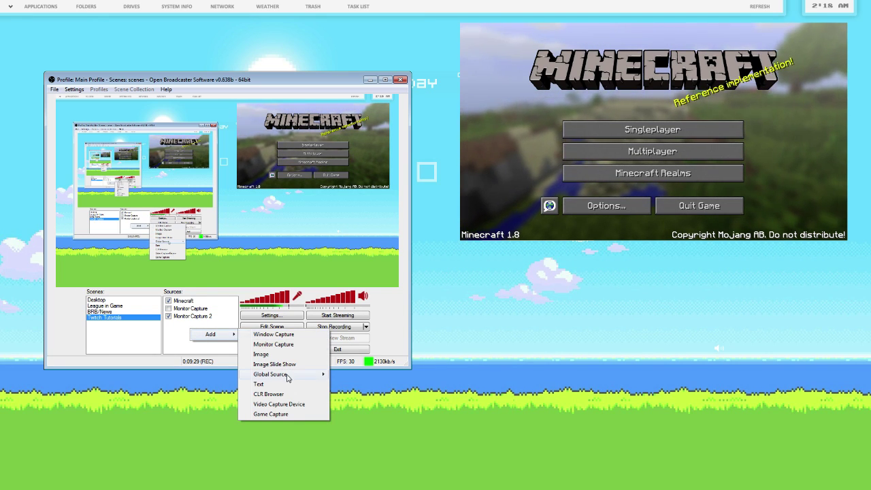
{"action": "mouse_move", "coordinate": [288, 379]}
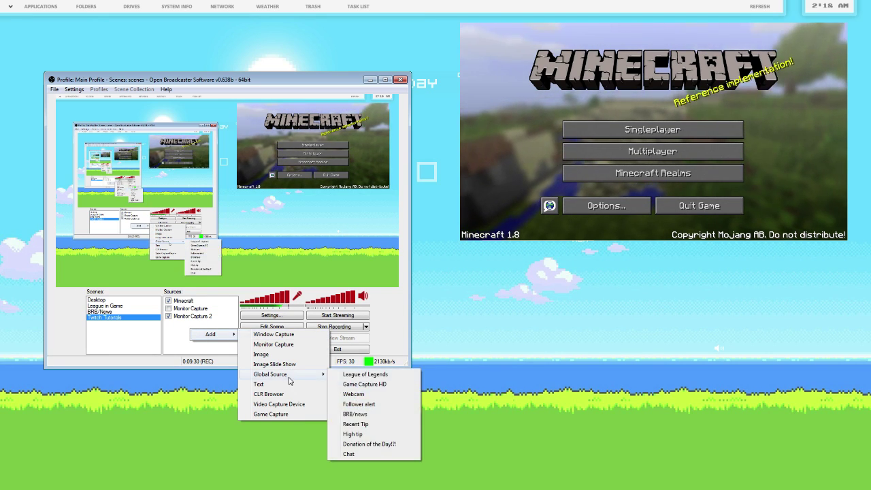
{"action": "left_click", "coordinate": [354, 394]}
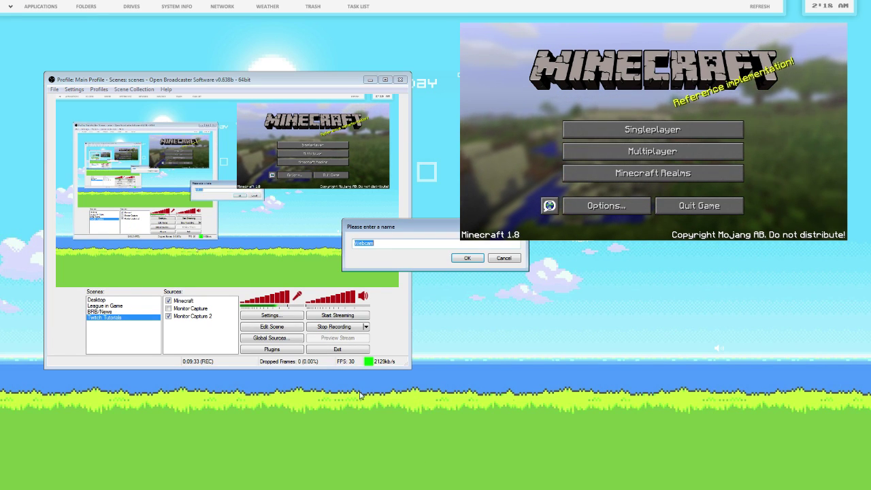
{"action": "left_click", "coordinate": [467, 259]}
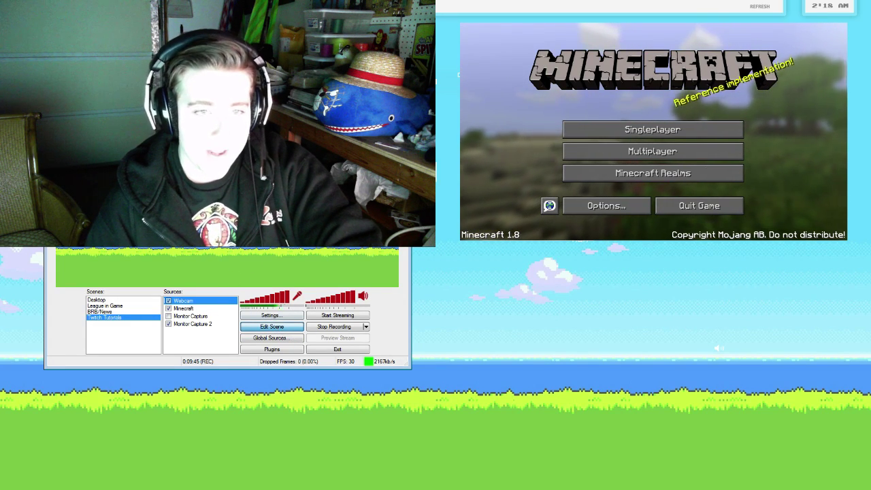
Drag the webcam picture to the preview's bottom-right corner, shrink it there, and minimize OBS
{"action": "left_click", "coordinate": [278, 330]}
{"action": "left_click_drag", "start_coordinate": [223, 193], "coordinate": [349, 245]}
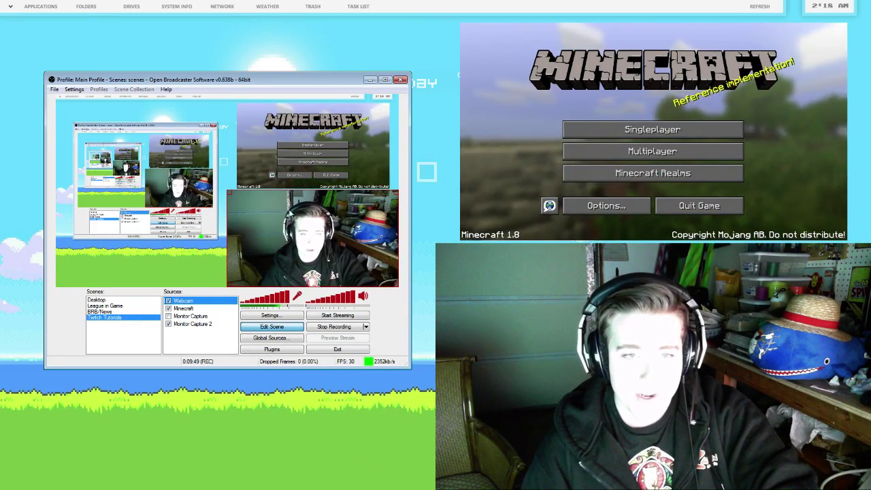
{"action": "left_click_drag", "start_coordinate": [235, 197], "coordinate": [322, 239]}
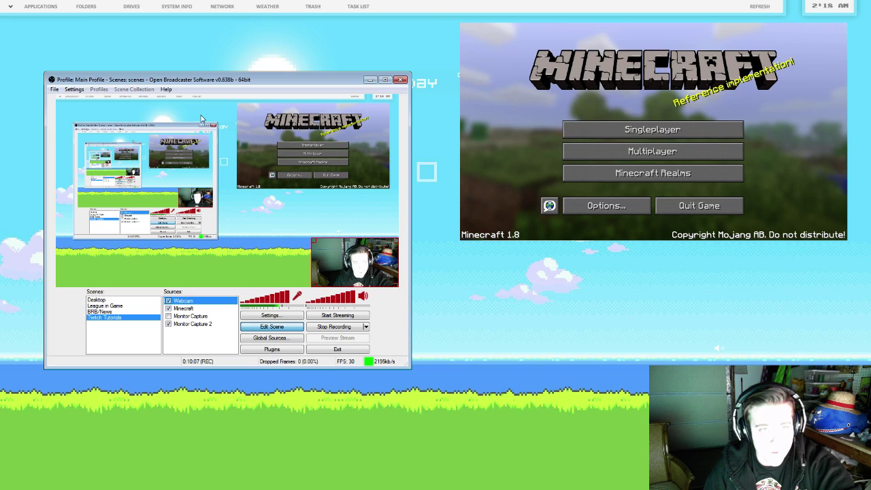
{"action": "left_click", "coordinate": [370, 79]}
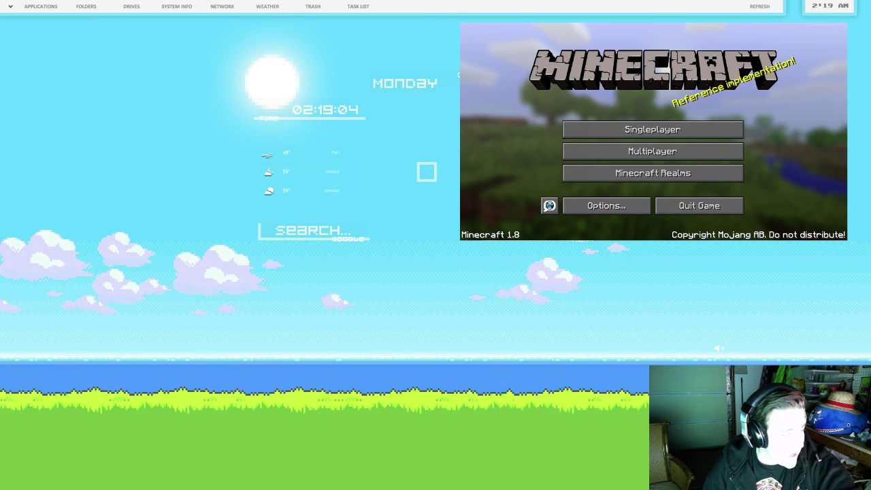
Make Minecraft fullscreen with F11, return to OBS, and toggle the Minecraft source off
{"action": "key", "text": "F11"}
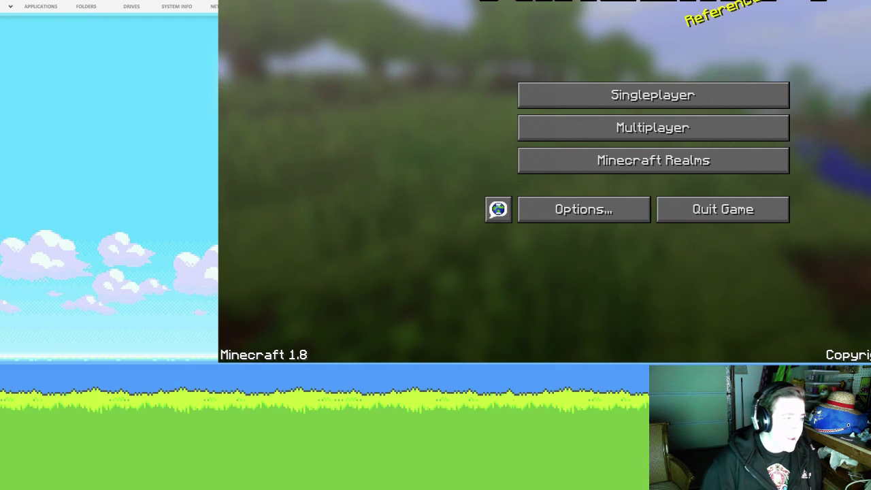
{"action": "key", "text": "alt+Tab"}
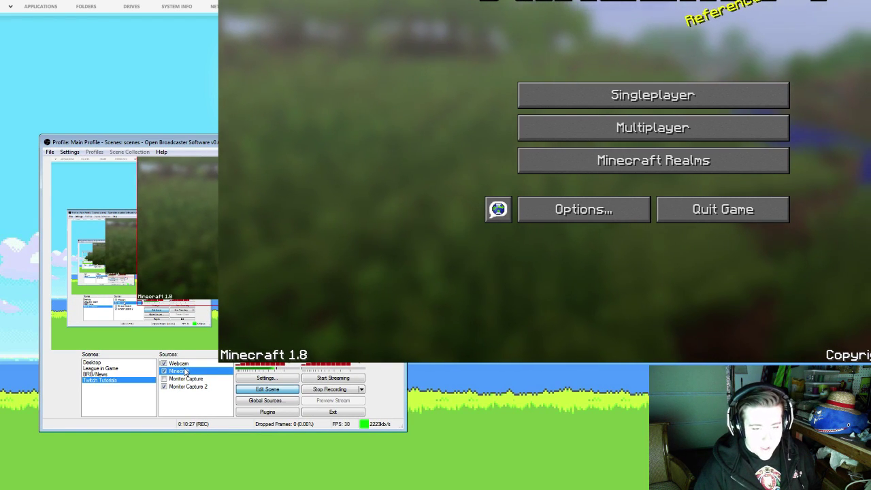
{"action": "left_click", "coordinate": [164, 371]}
{"action": "left_click", "coordinate": [164, 372]}
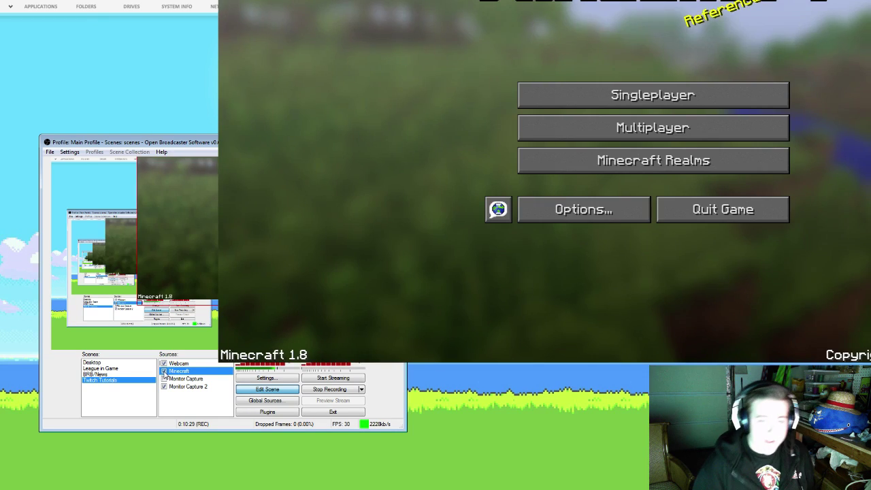
{"action": "left_click", "coordinate": [164, 372]}
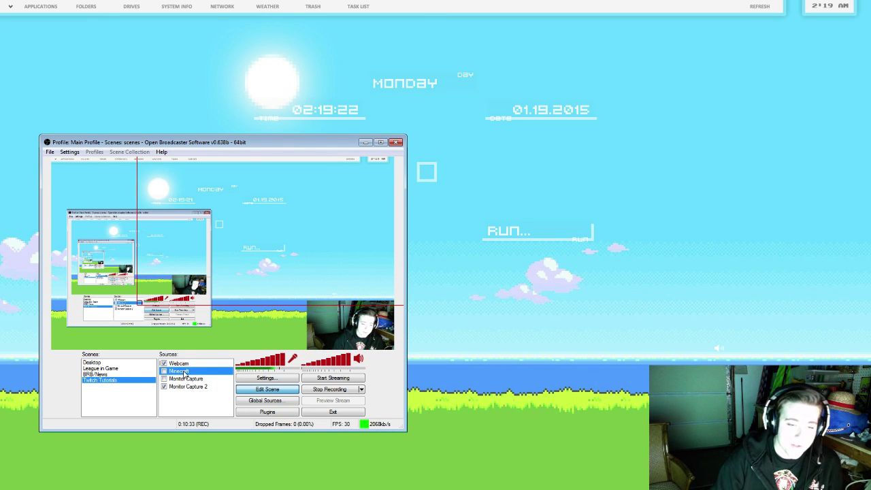
Fit the Minecraft source to screen via Position/Size and show it in the scene again
{"action": "right_click", "coordinate": [185, 374]}
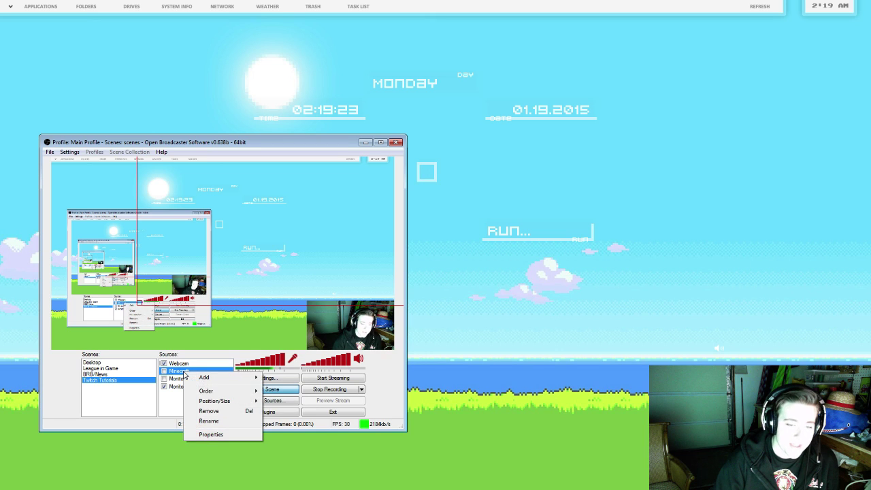
{"action": "mouse_move", "coordinate": [224, 401]}
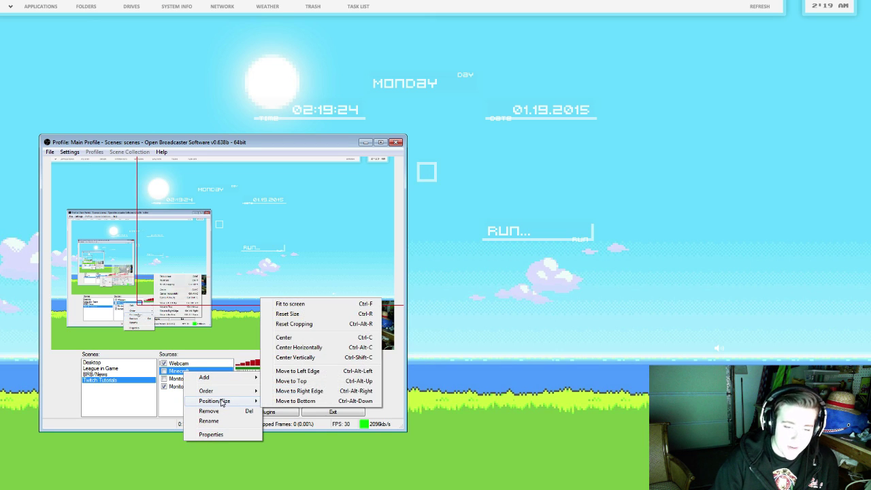
{"action": "left_click", "coordinate": [307, 307]}
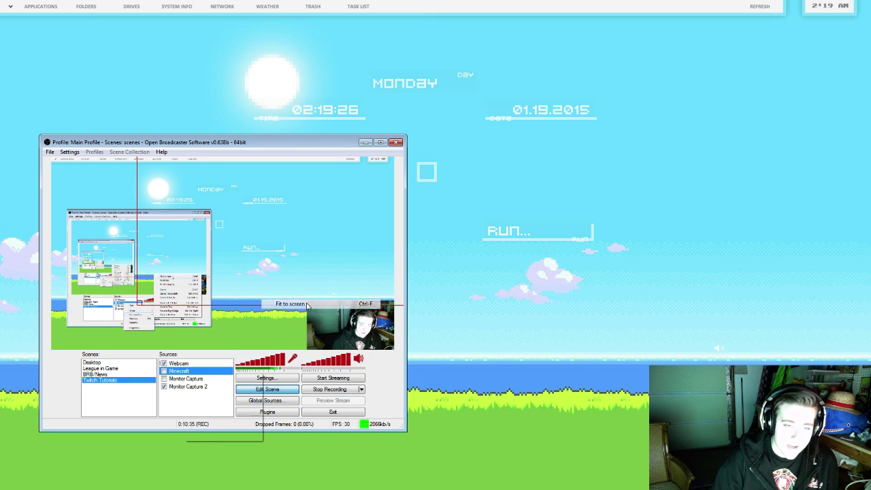
{"action": "left_click", "coordinate": [164, 371]}
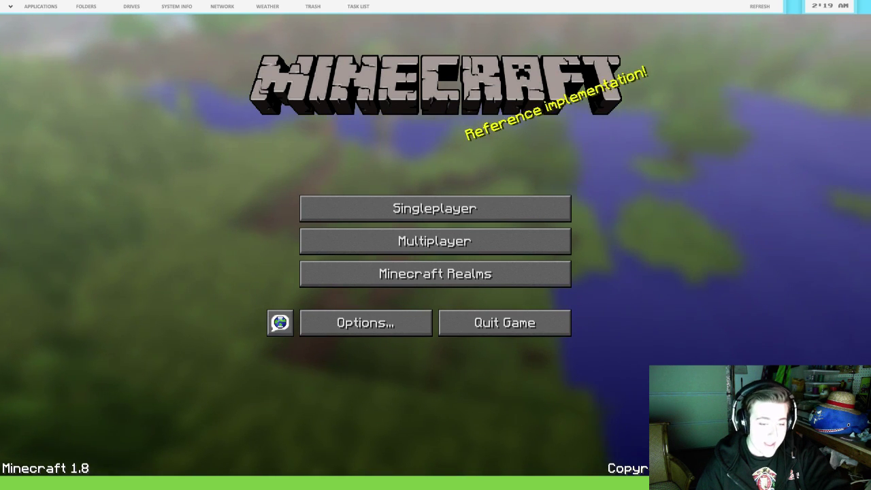
Hide Minecraft and shift the webcam down and up the source order, leaving it below Minecraft
{"action": "left_click", "coordinate": [165, 371]}
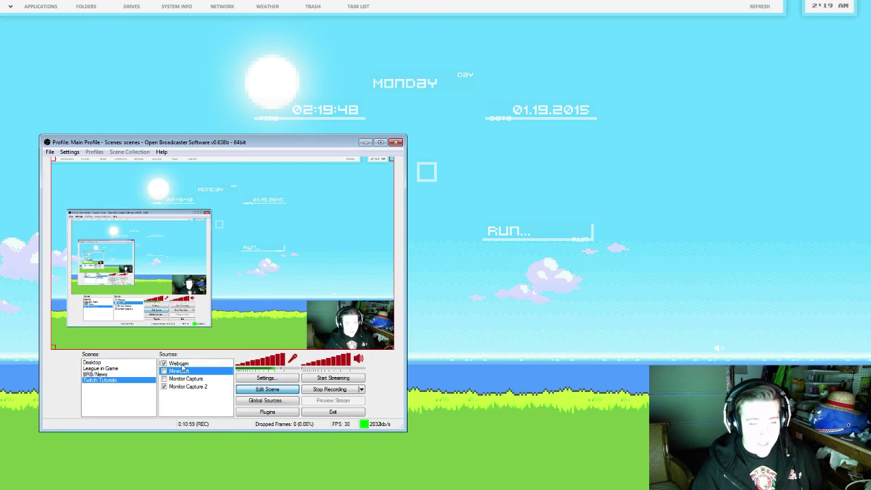
{"action": "left_click", "coordinate": [184, 371]}
{"action": "left_click", "coordinate": [190, 365]}
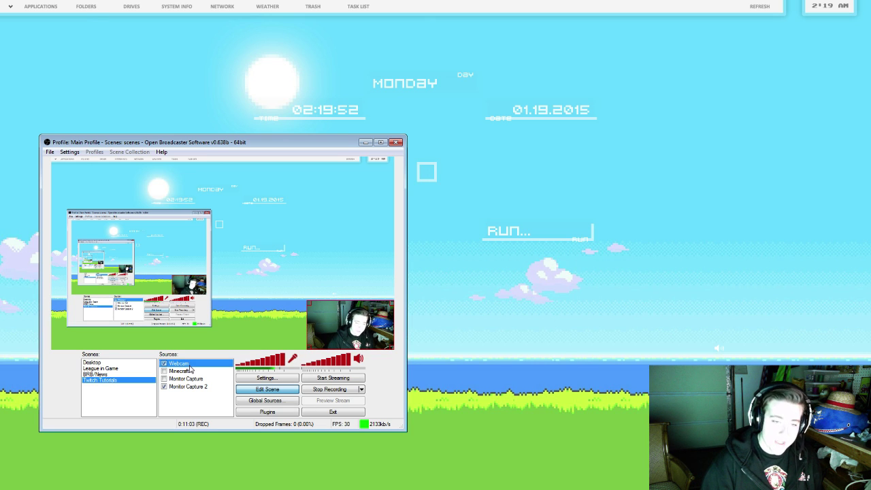
{"action": "key", "text": "ctrl+Down"}
{"action": "key", "text": "ctrl+Down"}
{"action": "key", "text": "ctrl+Down"}
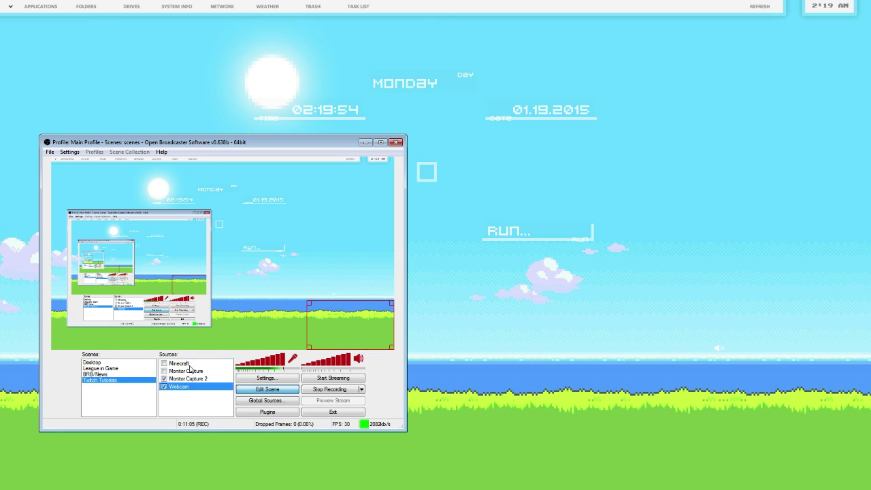
{"action": "key", "text": "ctrl+Up"}
{"action": "key", "text": "ctrl+Up"}
{"action": "key", "text": "ctrl+Up"}
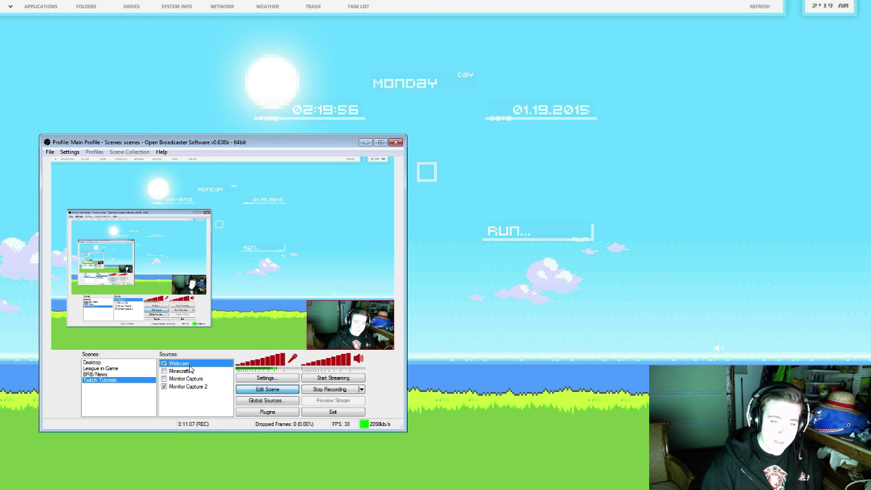
{"action": "key", "text": "ctrl+Down"}
{"action": "key", "text": "ctrl+Down"}
{"action": "key", "text": "ctrl+Down"}
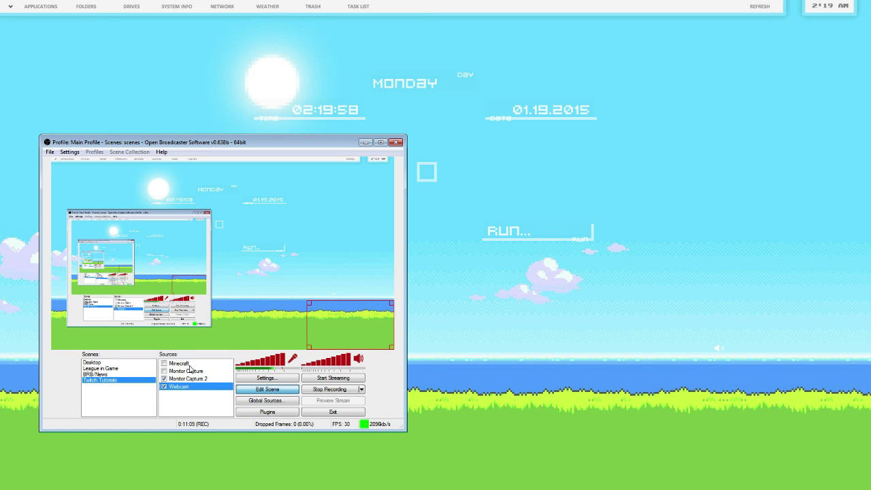
{"action": "key", "text": "ctrl+Up"}
{"action": "key", "text": "ctrl+Up"}
{"action": "key", "text": "ctrl+Up"}
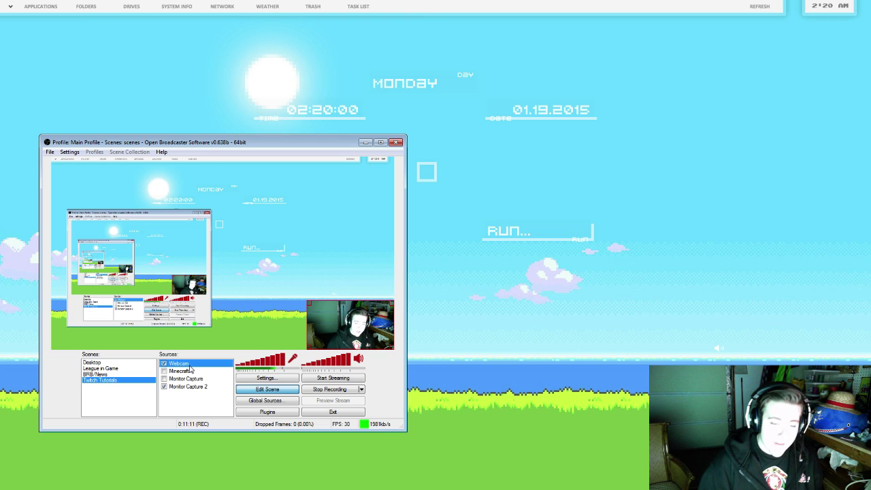
{"action": "key", "text": "ctrl+Down"}
{"action": "key", "text": "ctrl+Down"}
{"action": "key", "text": "ctrl+Down"}
{"action": "key", "text": "ctrl+Up"}
{"action": "key", "text": "ctrl+Up"}
{"action": "key", "text": "ctrl+Up"}
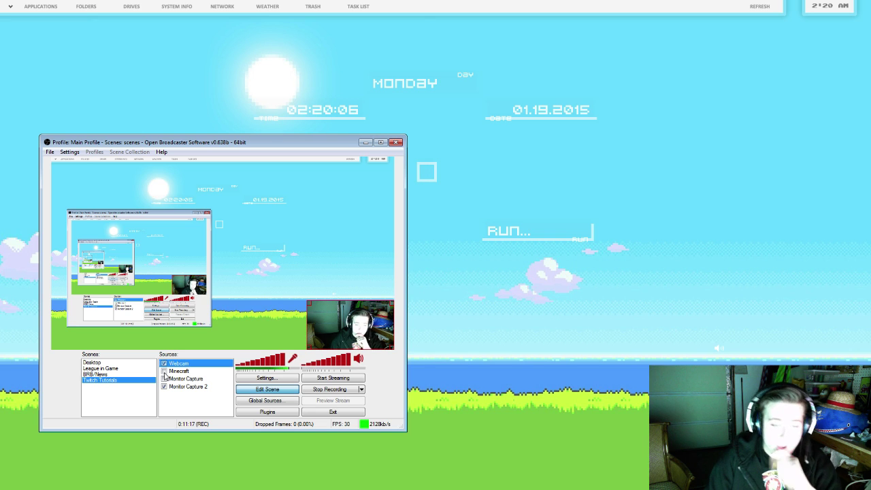
{"action": "key", "text": "ctrl+Down"}
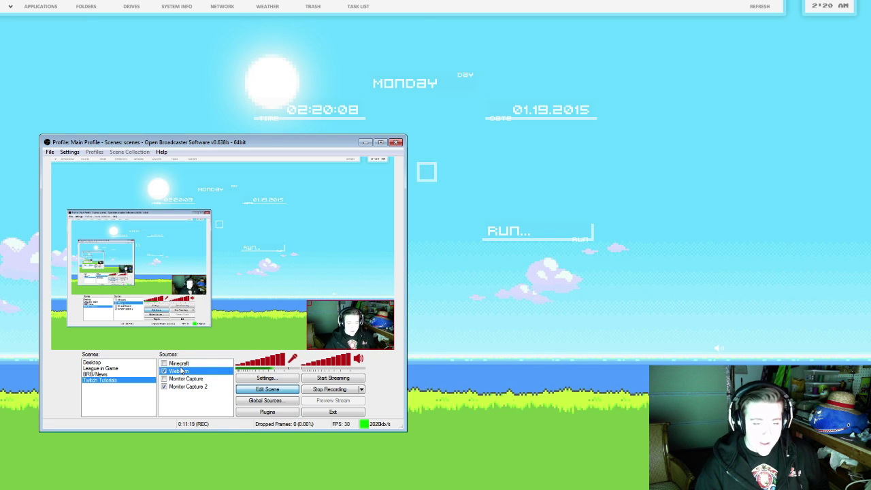
Check the game, move the webcam back above Minecraft, and re-enable the Minecraft source
{"action": "key", "text": "alt+Tab"}
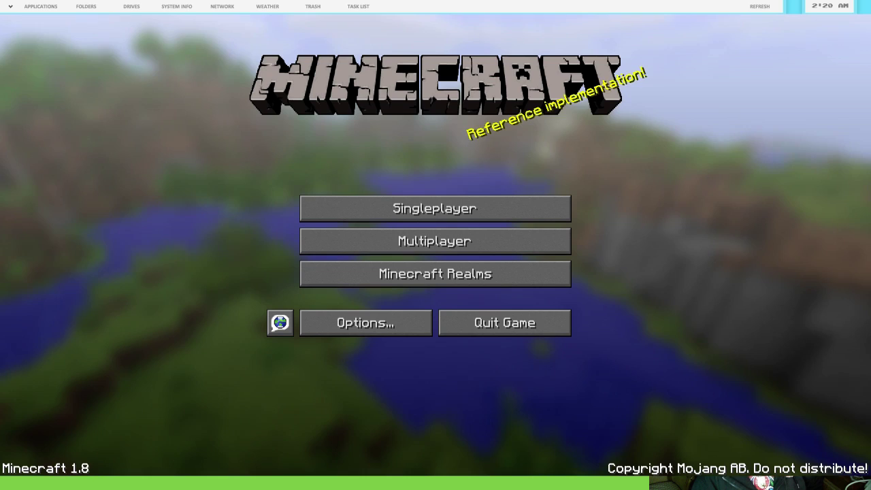
{"action": "key", "text": "alt+Tab"}
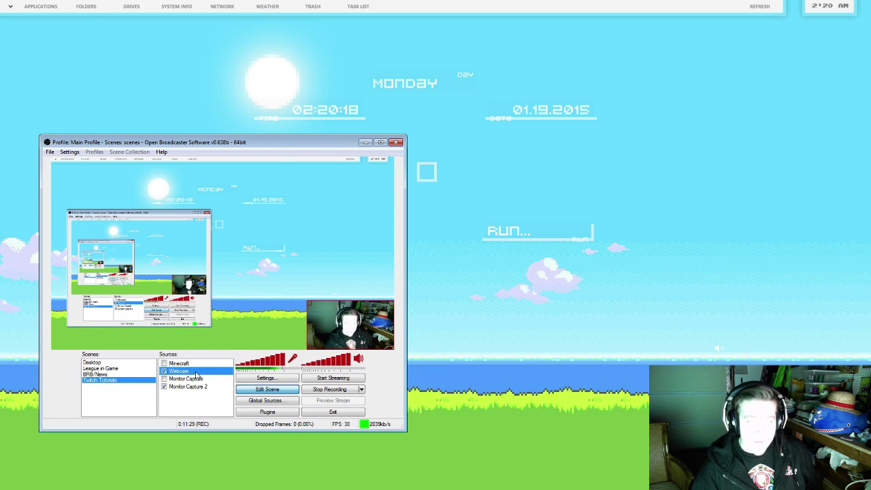
{"action": "key", "text": "ctrl+Up"}
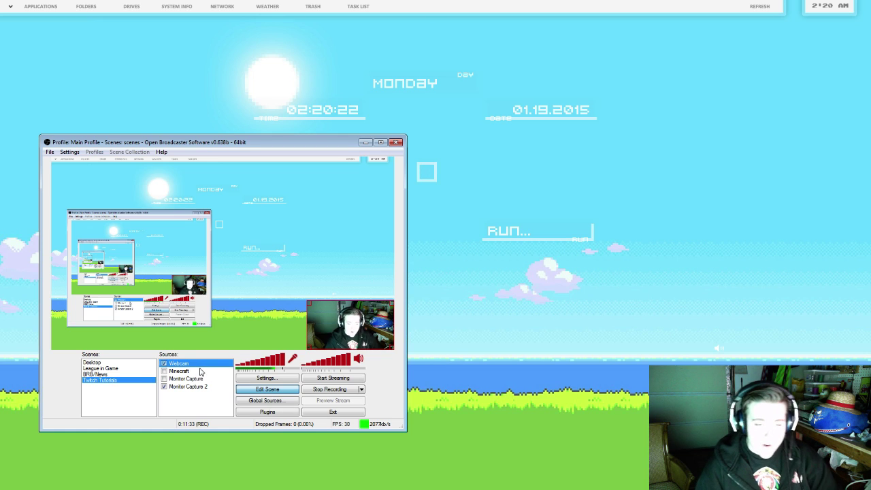
{"action": "right_click", "coordinate": [197, 365]}
{"action": "mouse_move", "coordinate": [271, 385]}
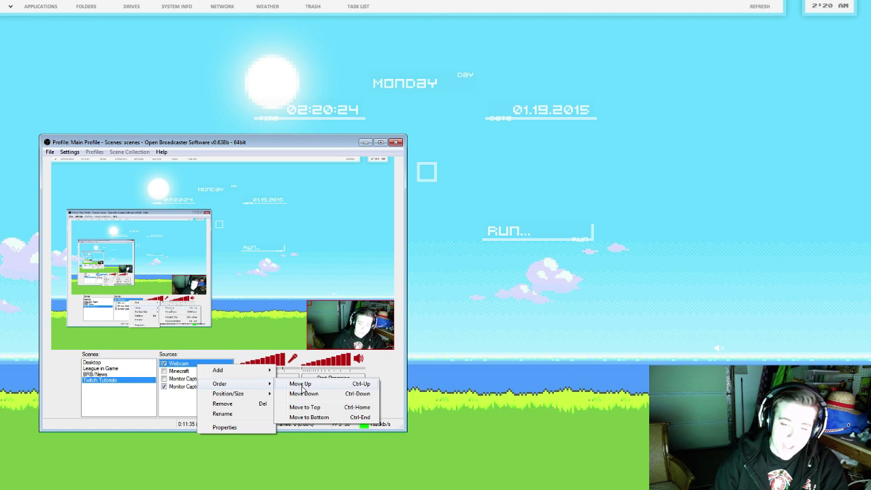
{"action": "left_click", "coordinate": [168, 406]}
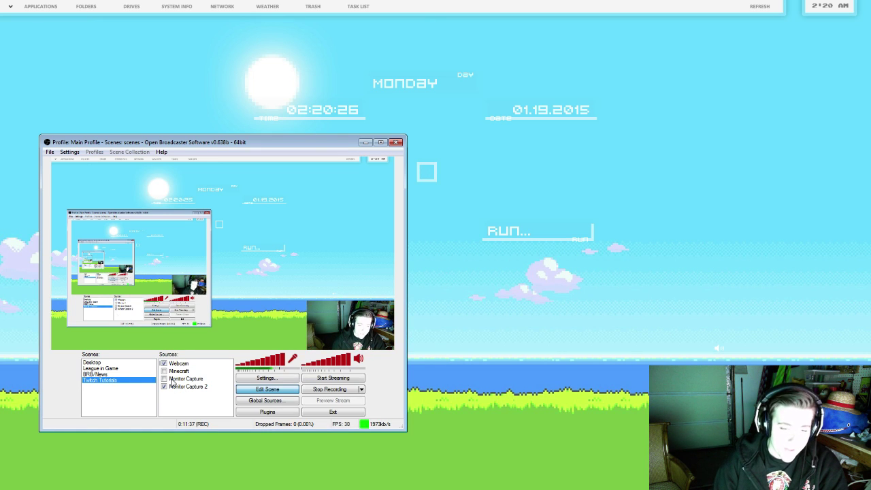
{"action": "left_click", "coordinate": [164, 371]}
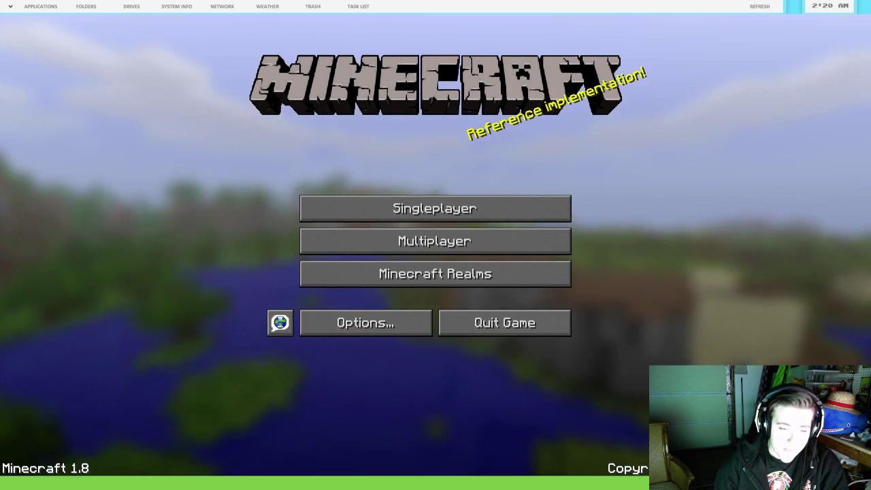
Toggle Minecraft off and on, then switch off both the Webcam and Minecraft sources
{"action": "left_click", "coordinate": [164, 372]}
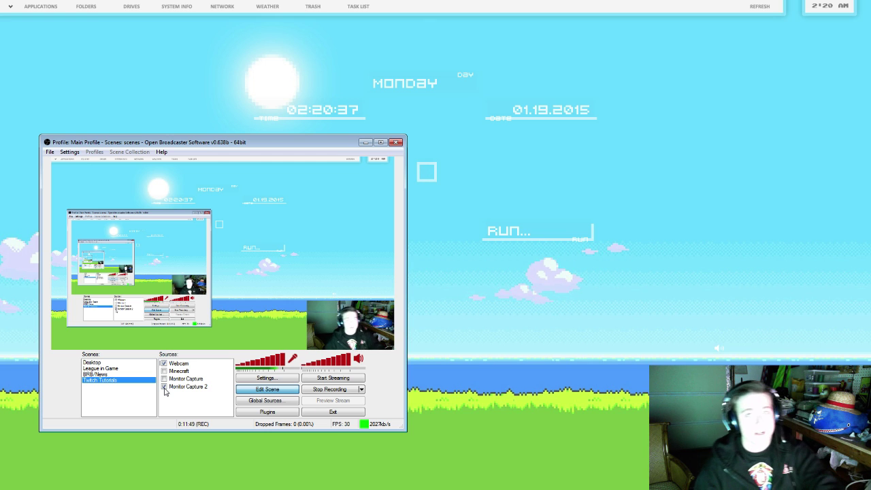
{"action": "left_click", "coordinate": [164, 371]}
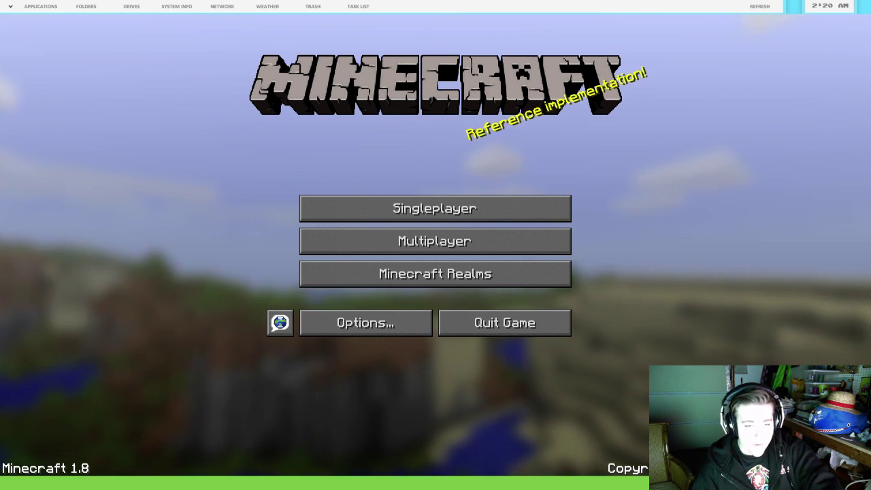
{"action": "left_click", "coordinate": [163, 364]}
{"action": "left_click", "coordinate": [164, 371]}
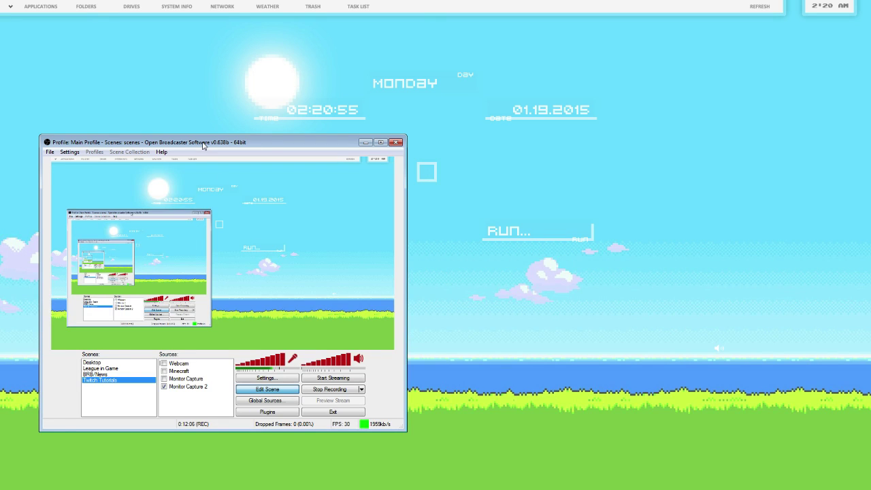
Move the OBS window to the screen centre and select the Minecraft and Webcam sources
{"action": "left_click_drag", "start_coordinate": [203, 145], "coordinate": [405, 110]}
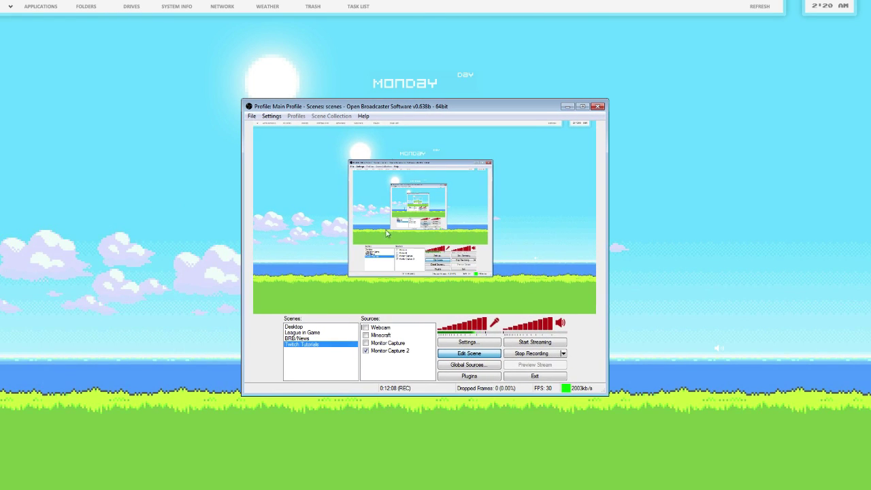
{"action": "left_click", "coordinate": [384, 336]}
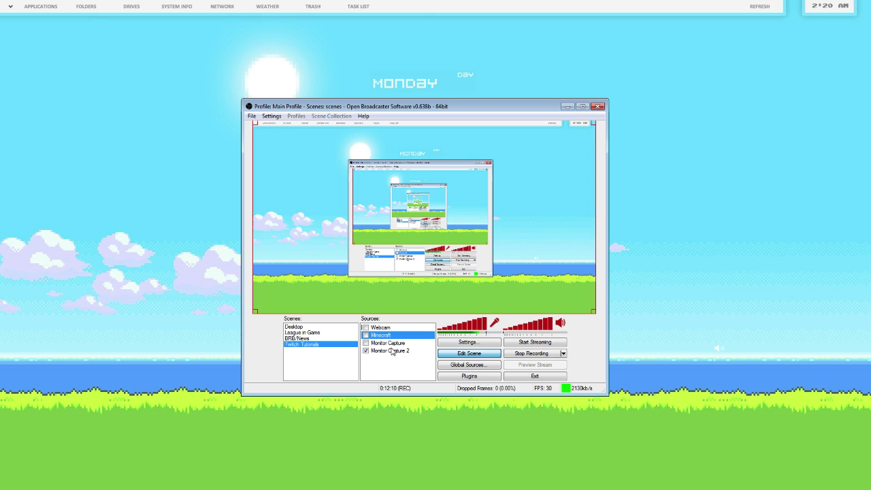
{"action": "left_click", "coordinate": [393, 328]}
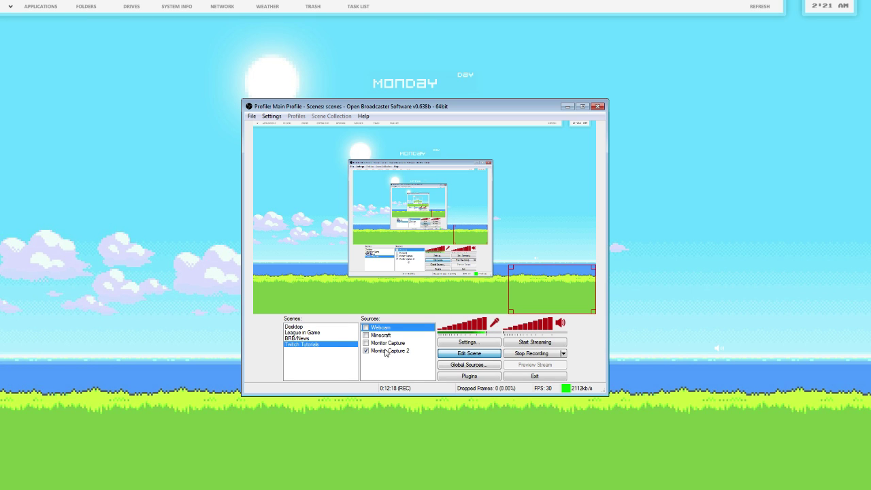
{"action": "left_click", "coordinate": [366, 328]}
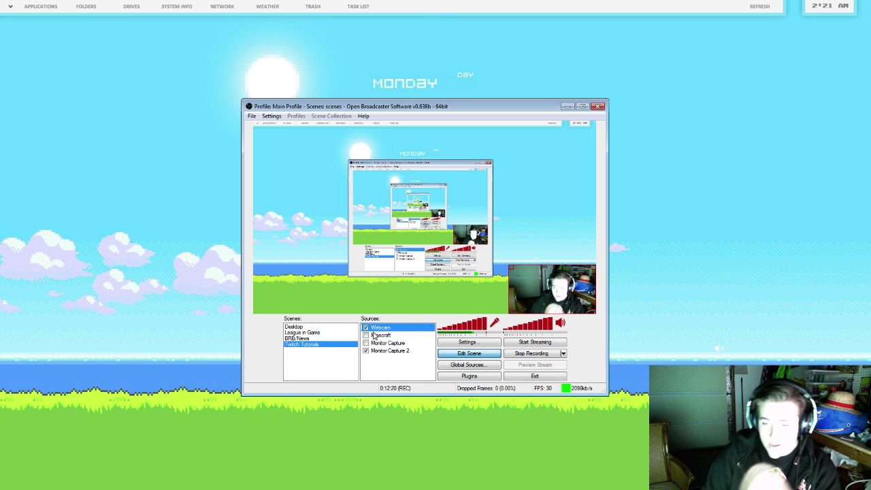